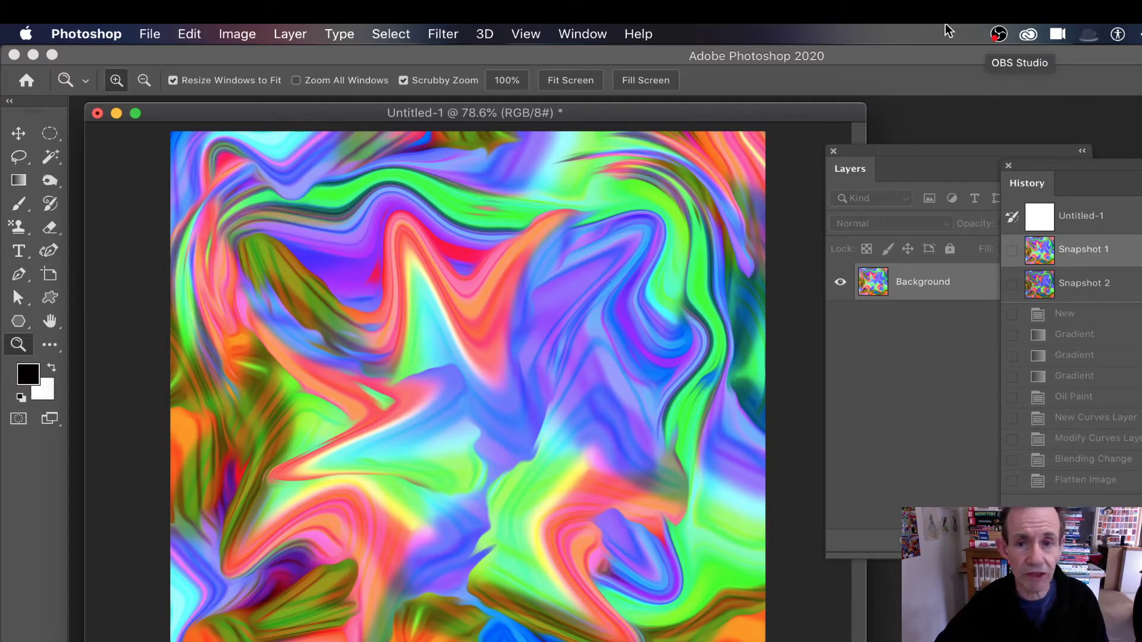
Step: Revert the document to its blank initial snapshot and open the Gradient tool's presets
click(1084, 221)
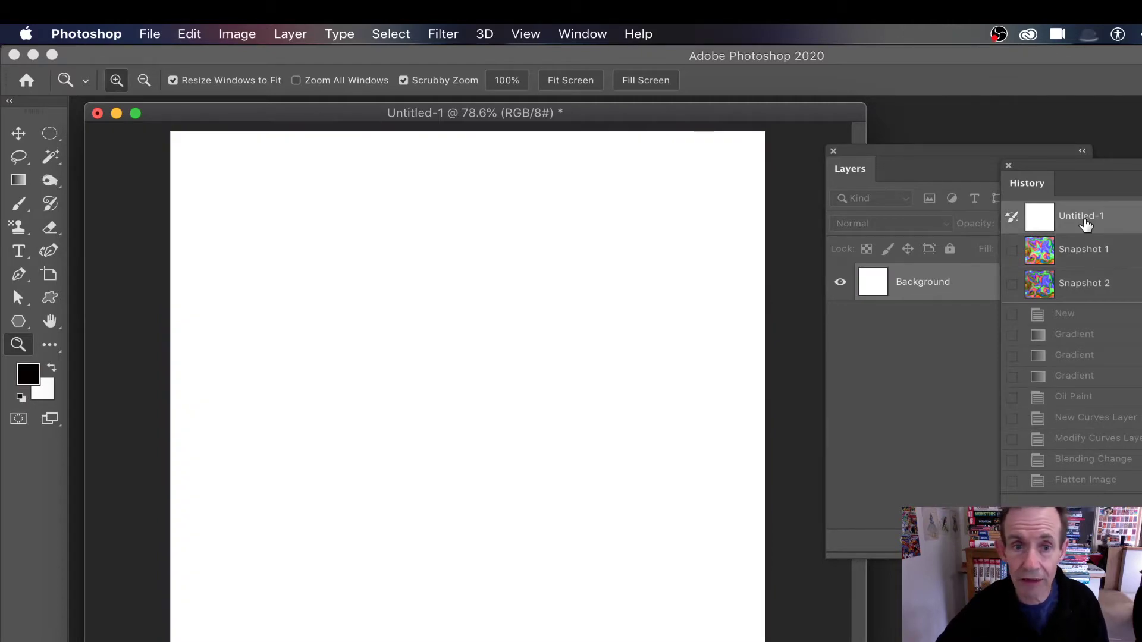
click(17, 185)
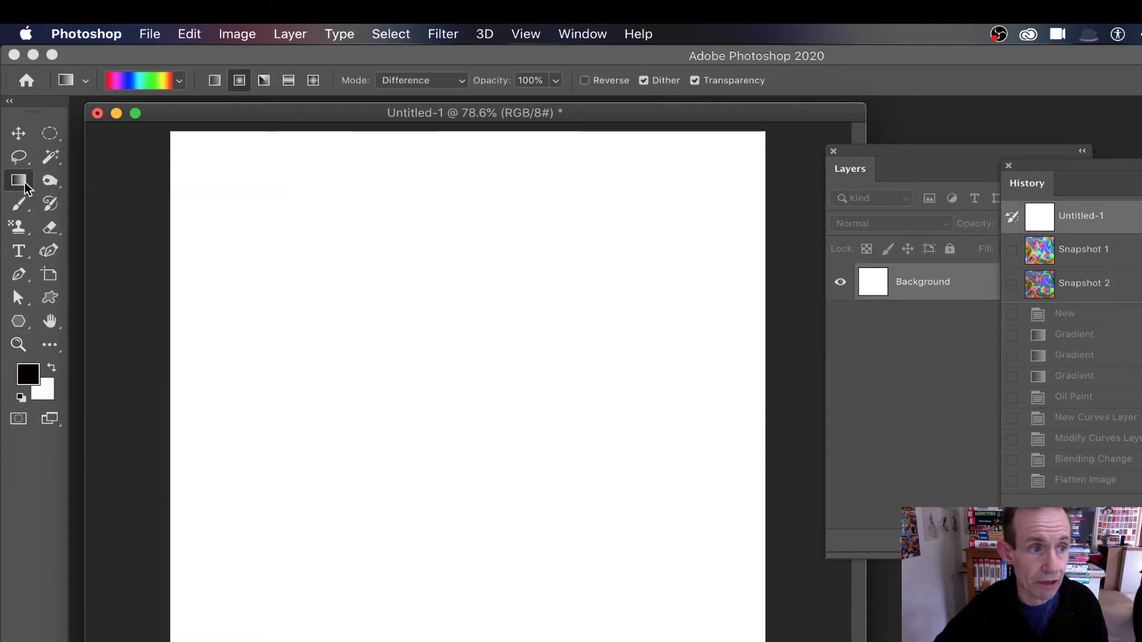
click(179, 82)
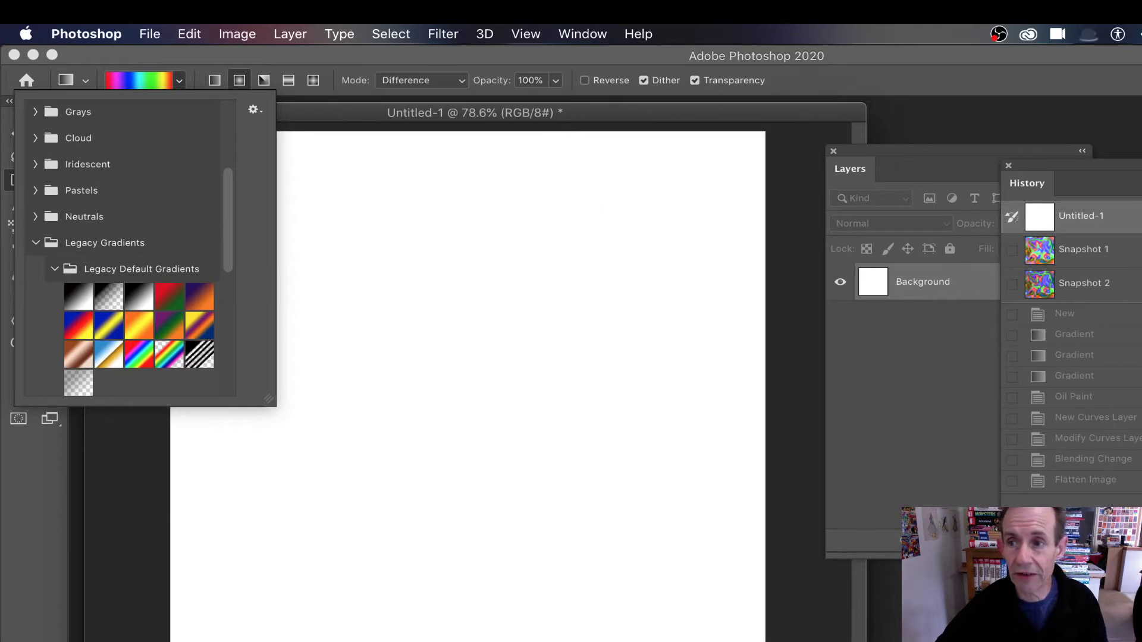
Step: Examine the available gradient groups and their display options, expanding Legacy Gradients to view the Legacy Default Gradients
drag(1141, 102, 588, 147)
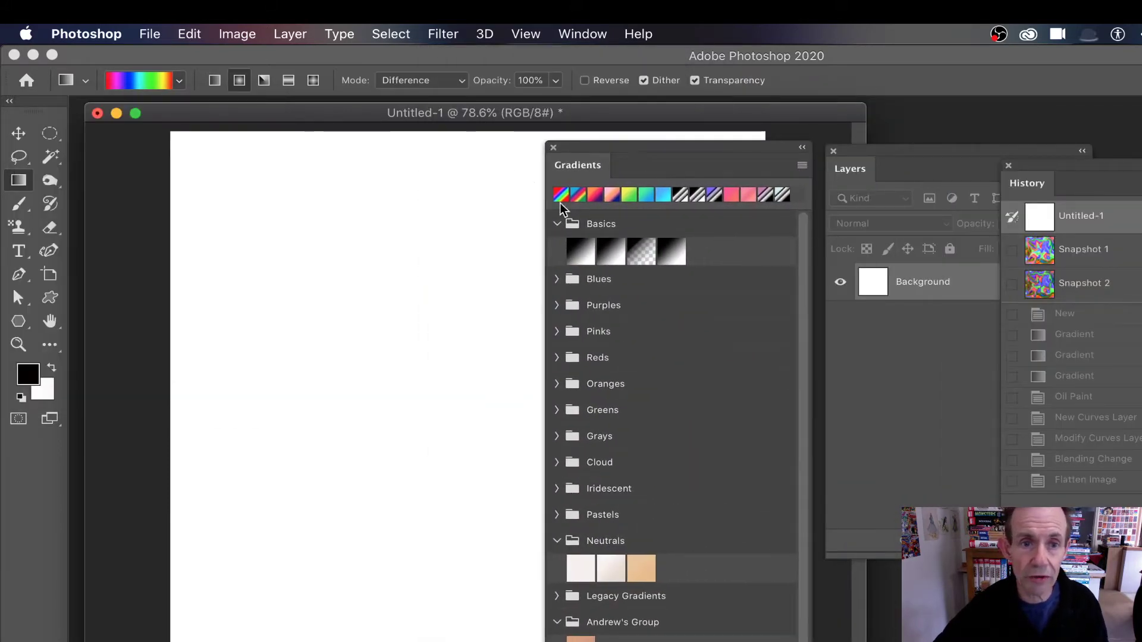
click(582, 34)
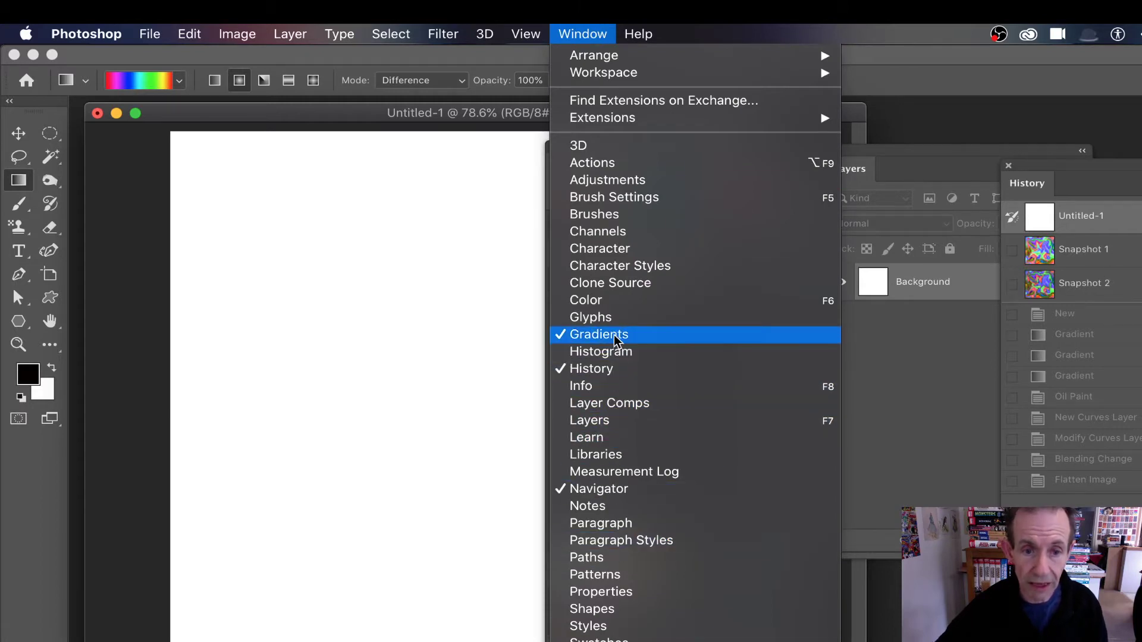
click(963, 124)
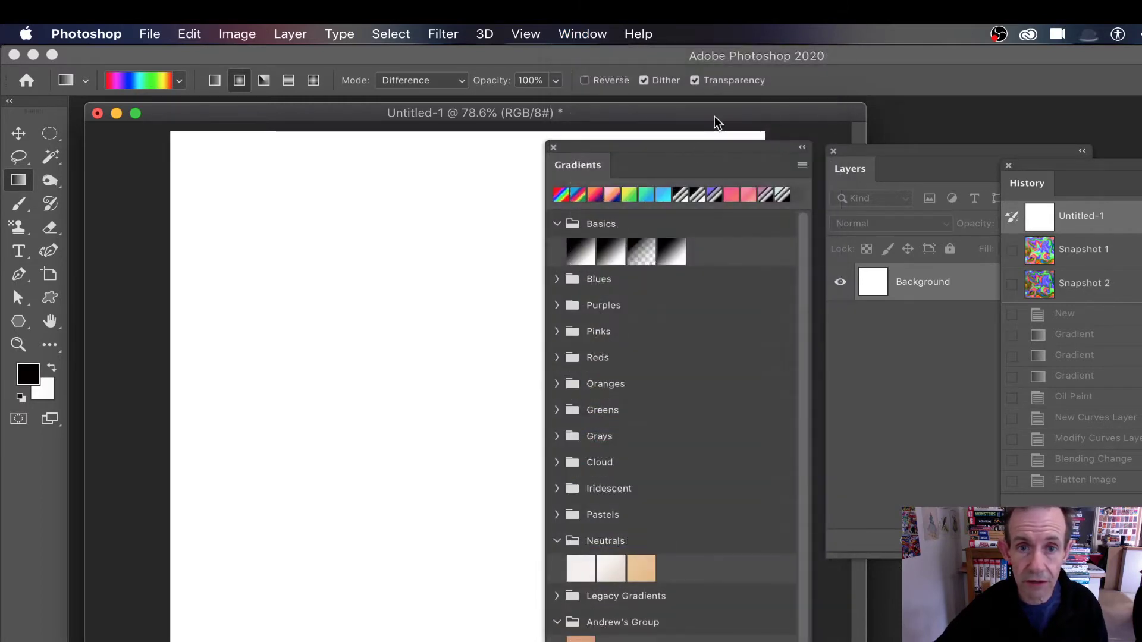
click(802, 166)
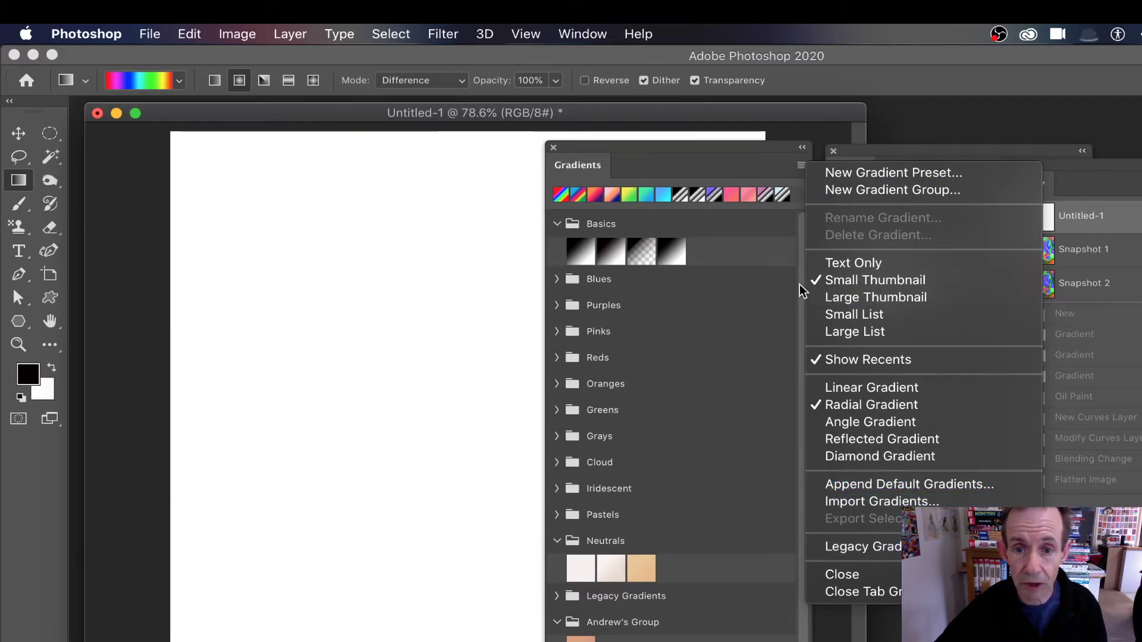
click(775, 283)
scroll(805, 265, down, 2)
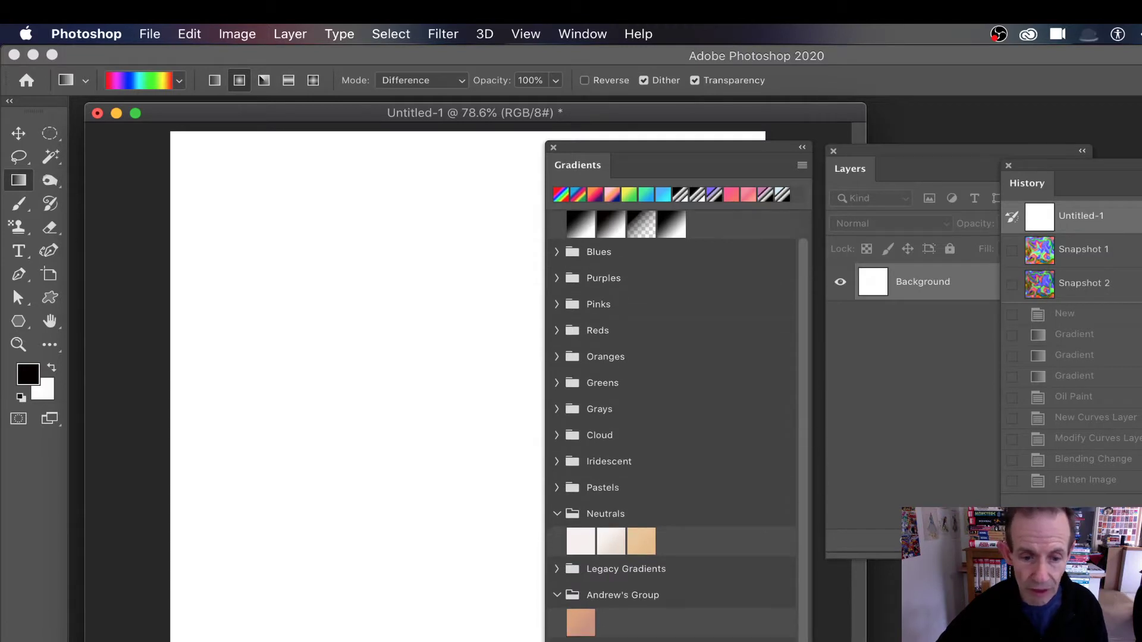
click(557, 569)
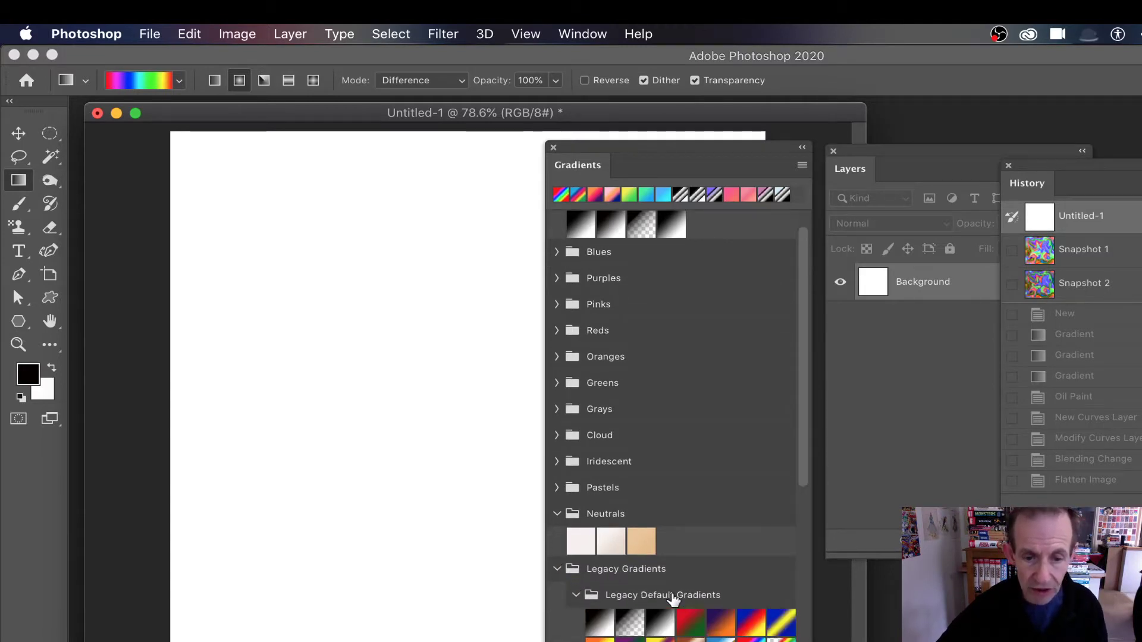
click(551, 146)
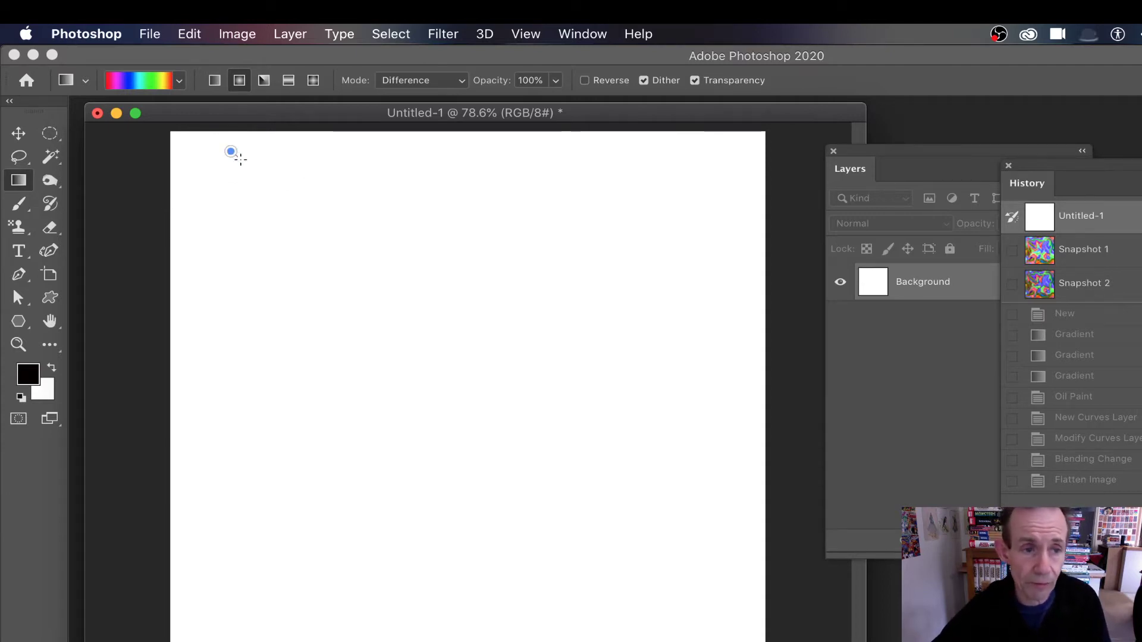
Step: Draw five overlapping radial spectrum gradients in Difference mode at 100% opacity, in varied directions and lengths across the canvas
drag(230, 148, 751, 484)
drag(624, 274, 197, 552)
drag(617, 550, 383, 256)
drag(540, 330, 641, 208)
drag(578, 249, 219, 462)
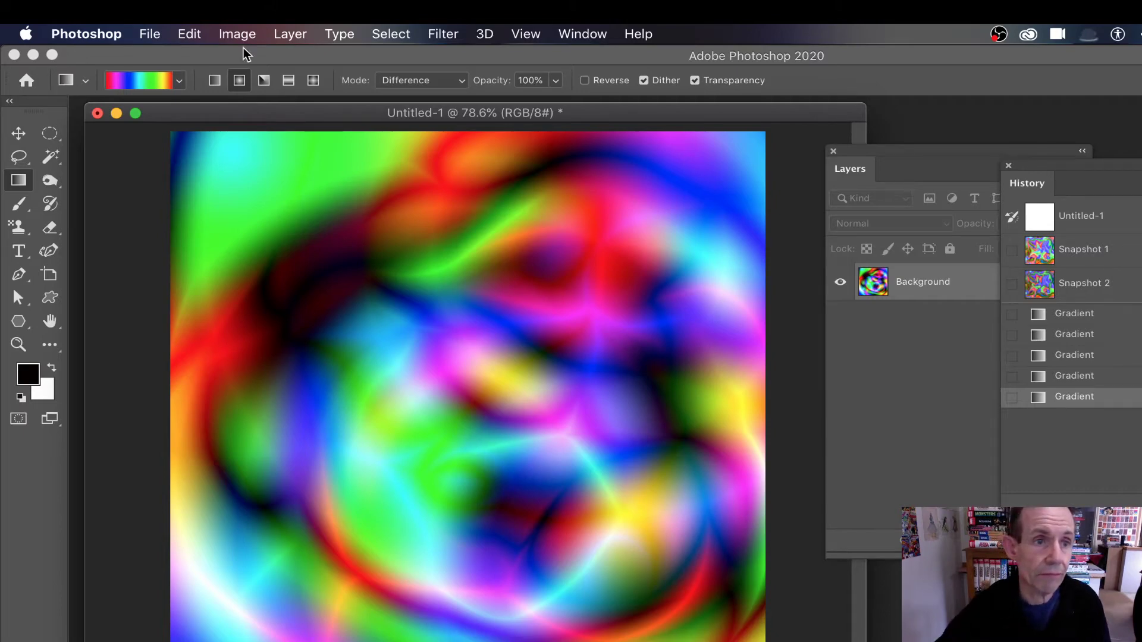
Step: Add a Curves adjustment layer in Normal mode at 100% opacity above the Background
click(290, 33)
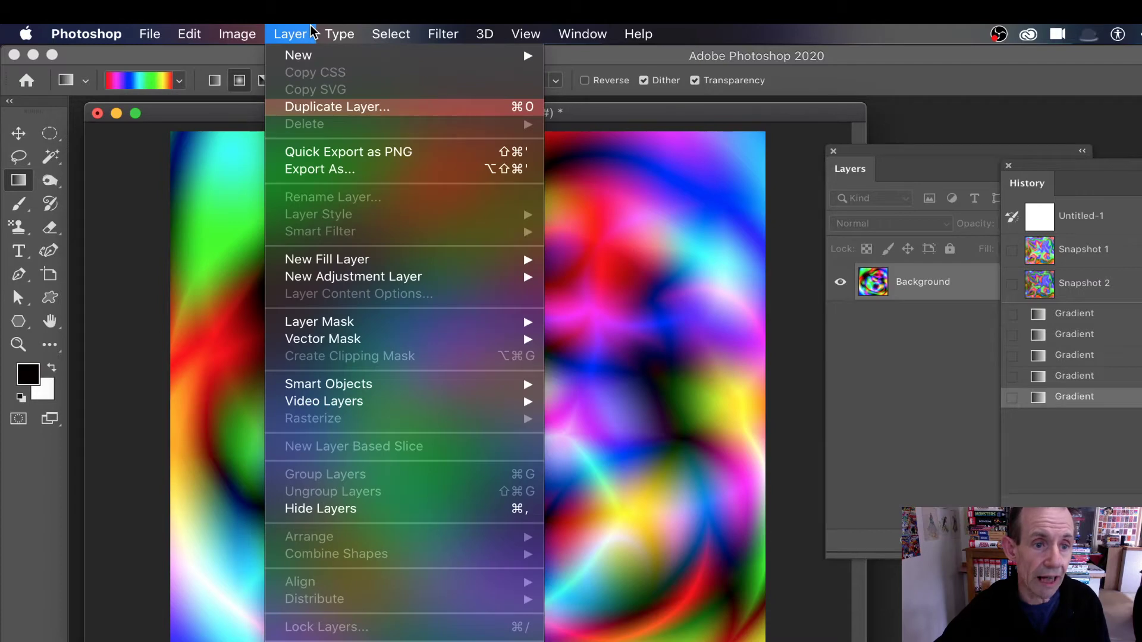
mouse_move(297, 278)
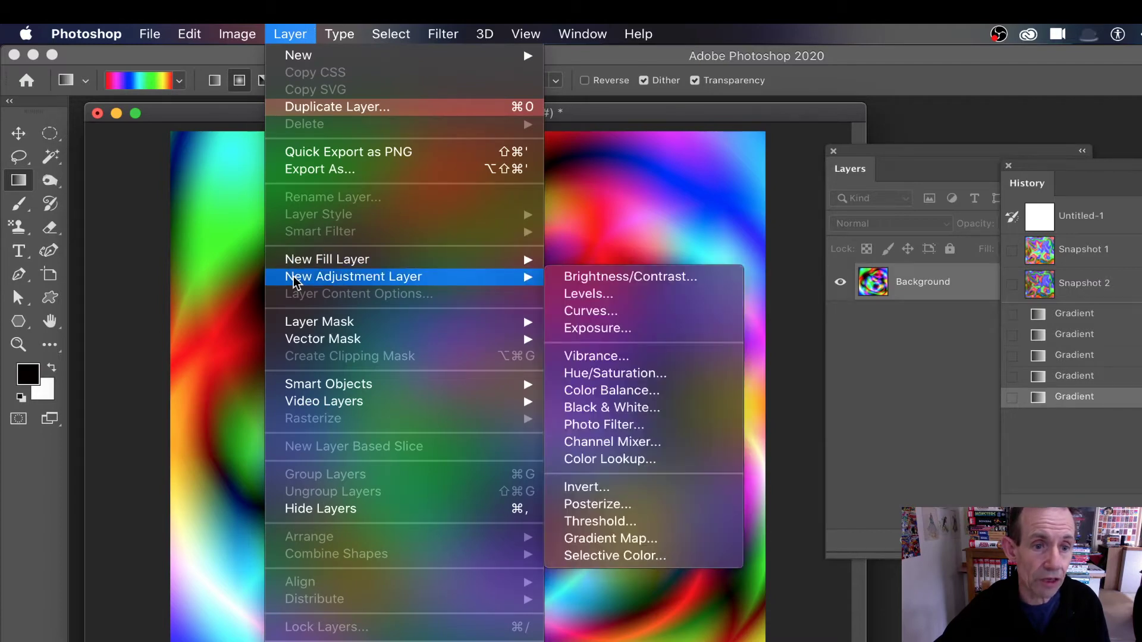
click(616, 316)
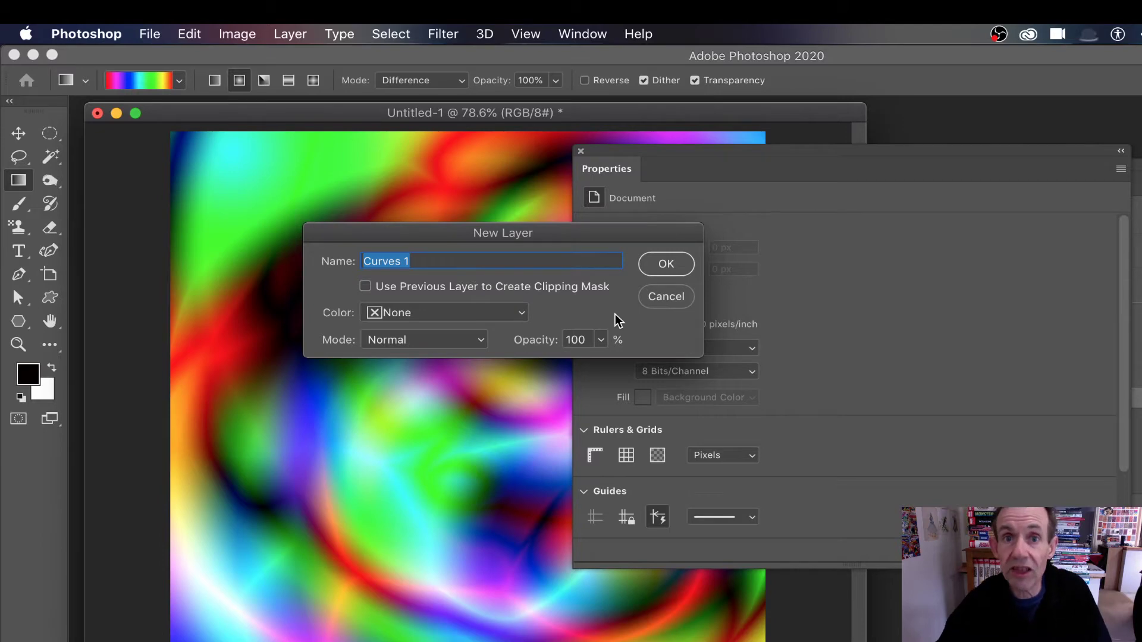
click(665, 264)
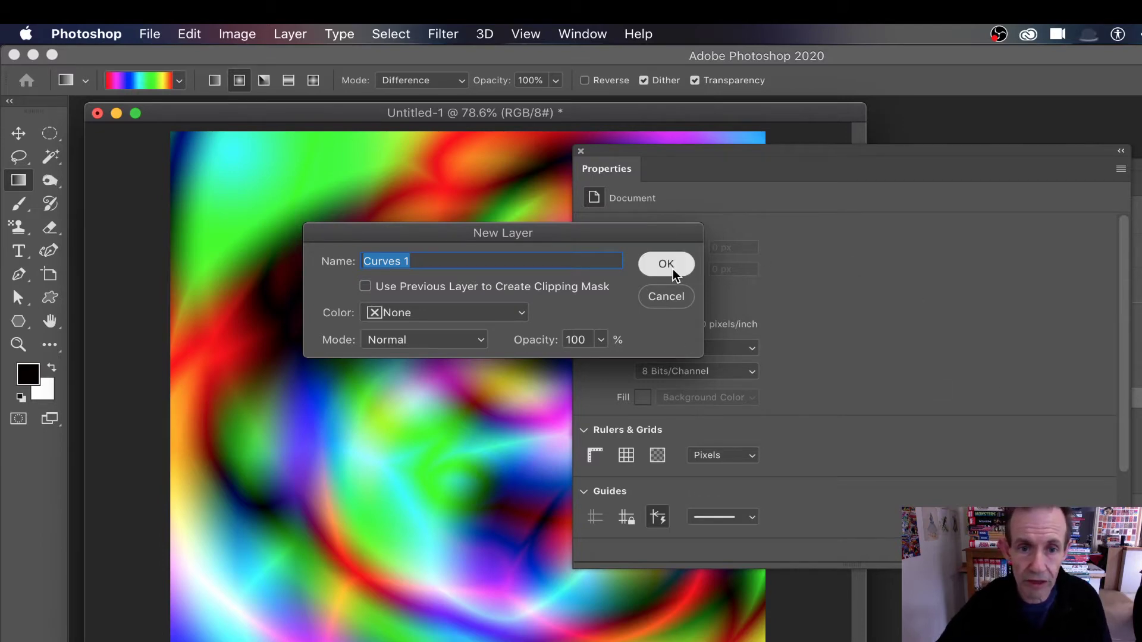
drag(729, 157, 686, 143)
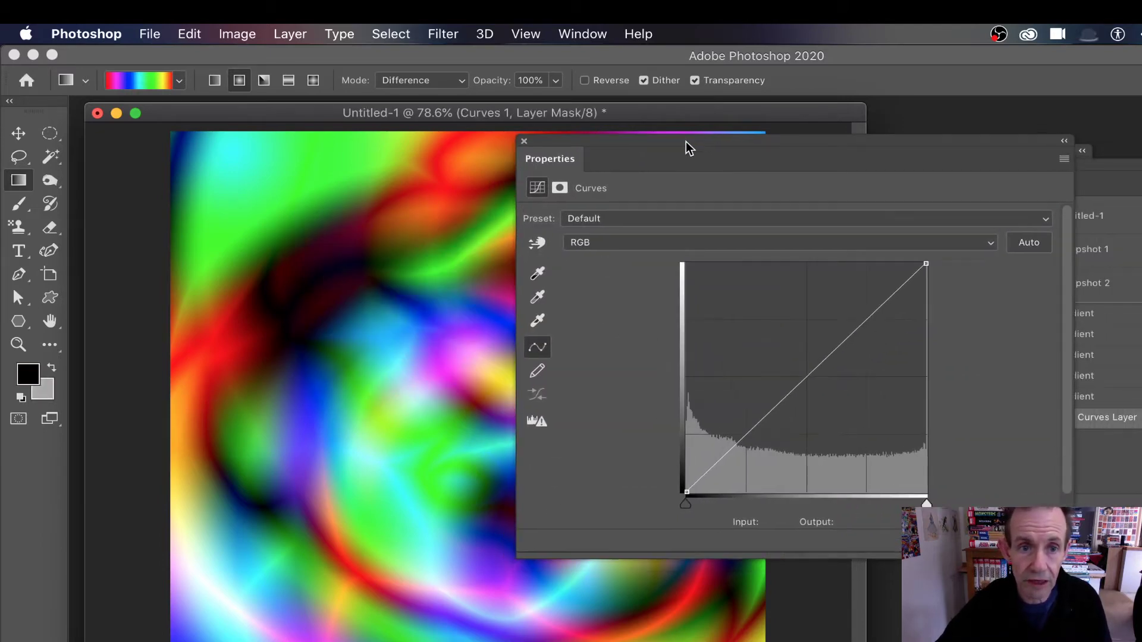
click(580, 30)
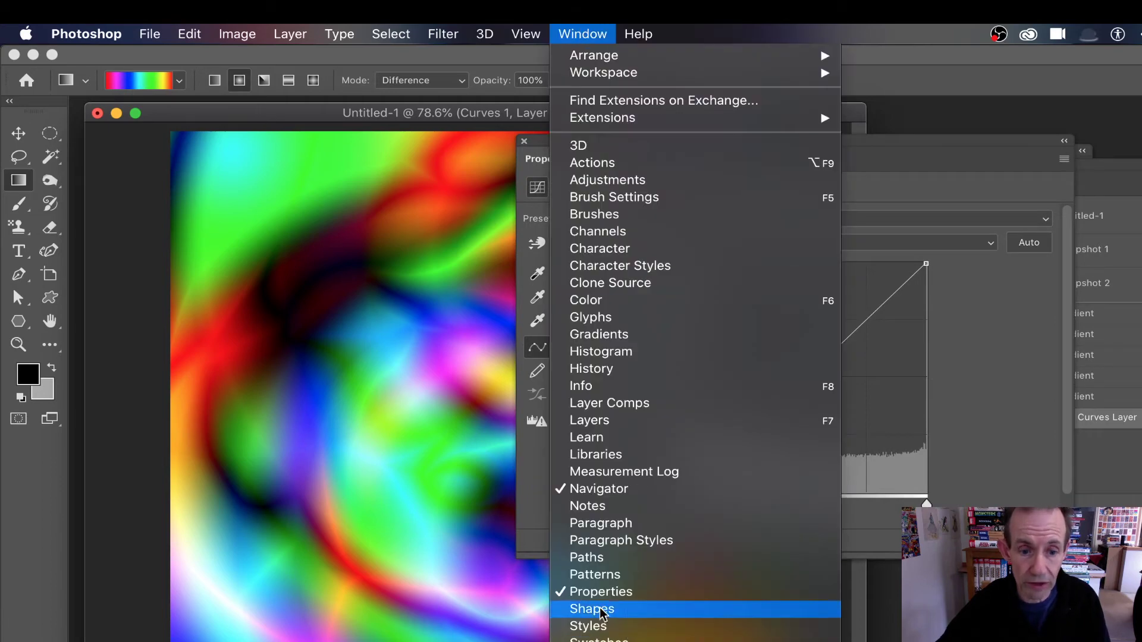
click(919, 140)
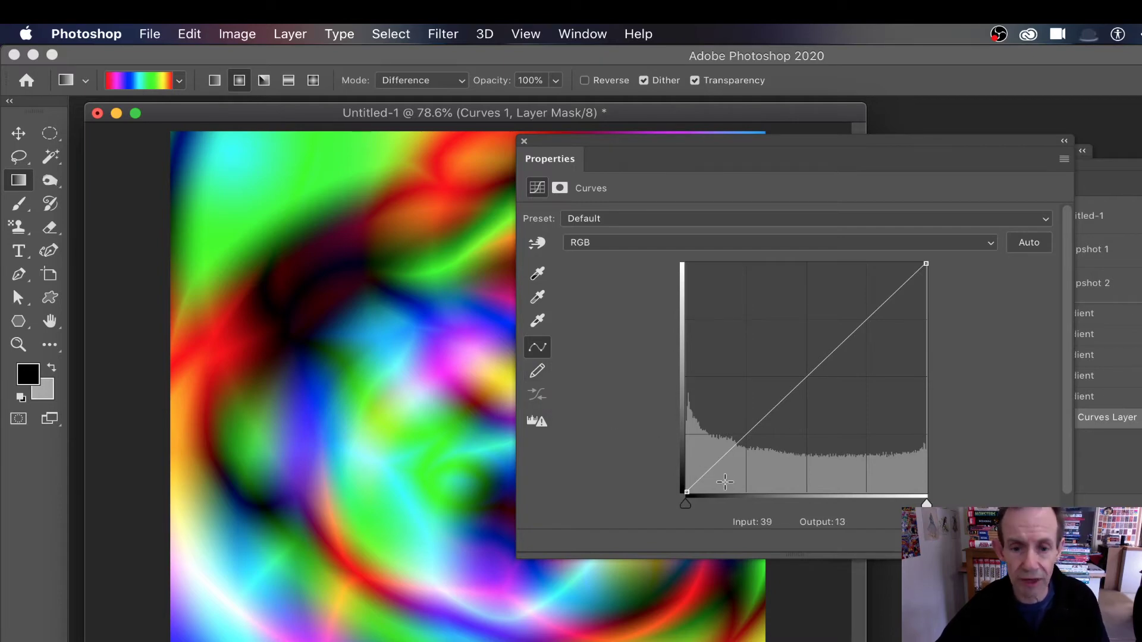
Step: Bend the RGB curve into a wave of alternating peaks and dips, with points including 21/61, 94/102 and 235/57
drag(712, 471, 706, 437)
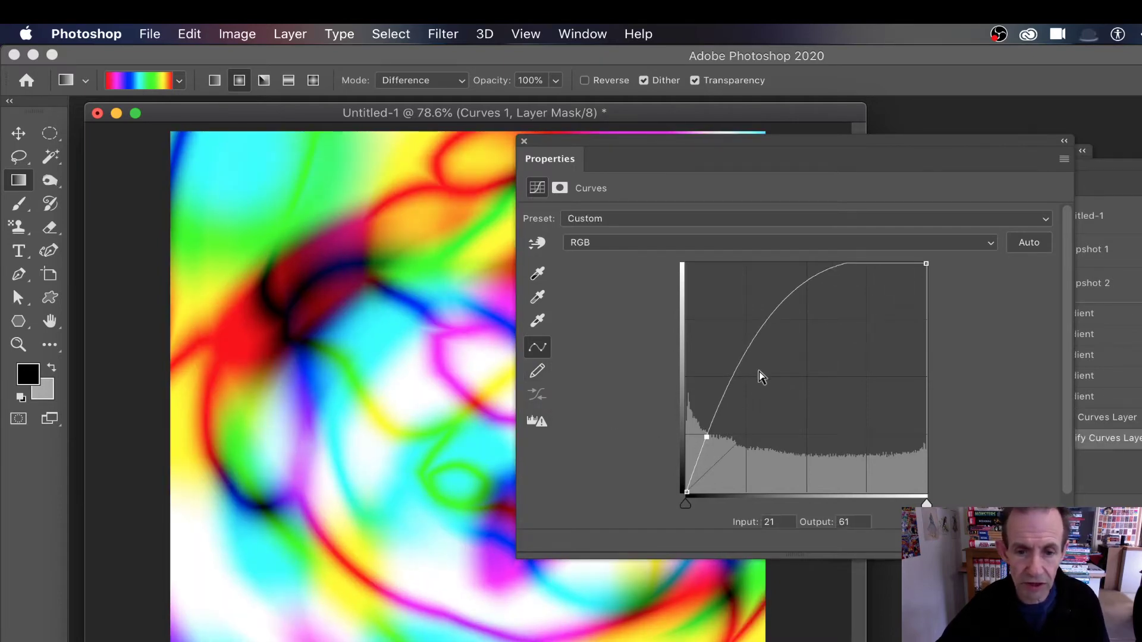
drag(729, 387, 774, 401)
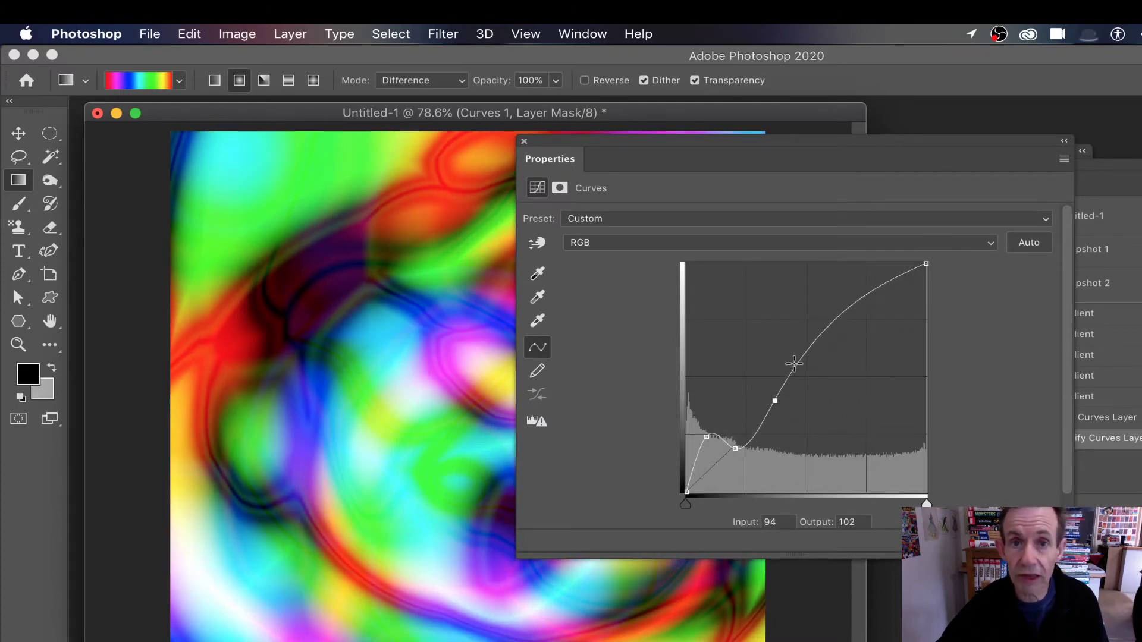
drag(804, 349, 867, 384)
drag(894, 327, 907, 440)
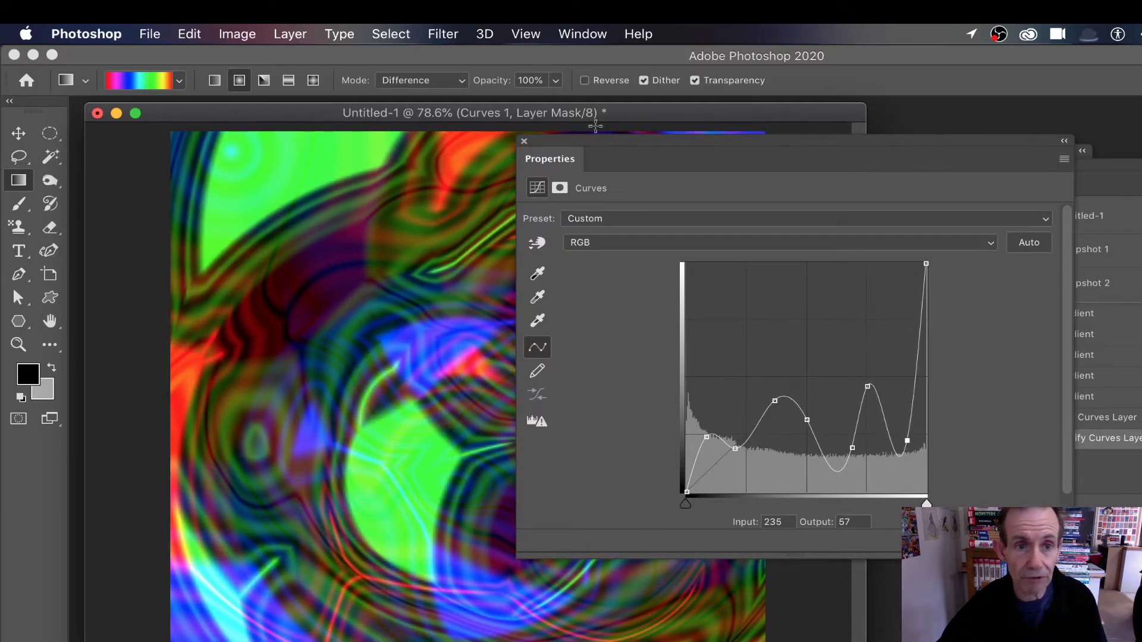
drag(575, 143, 616, 134)
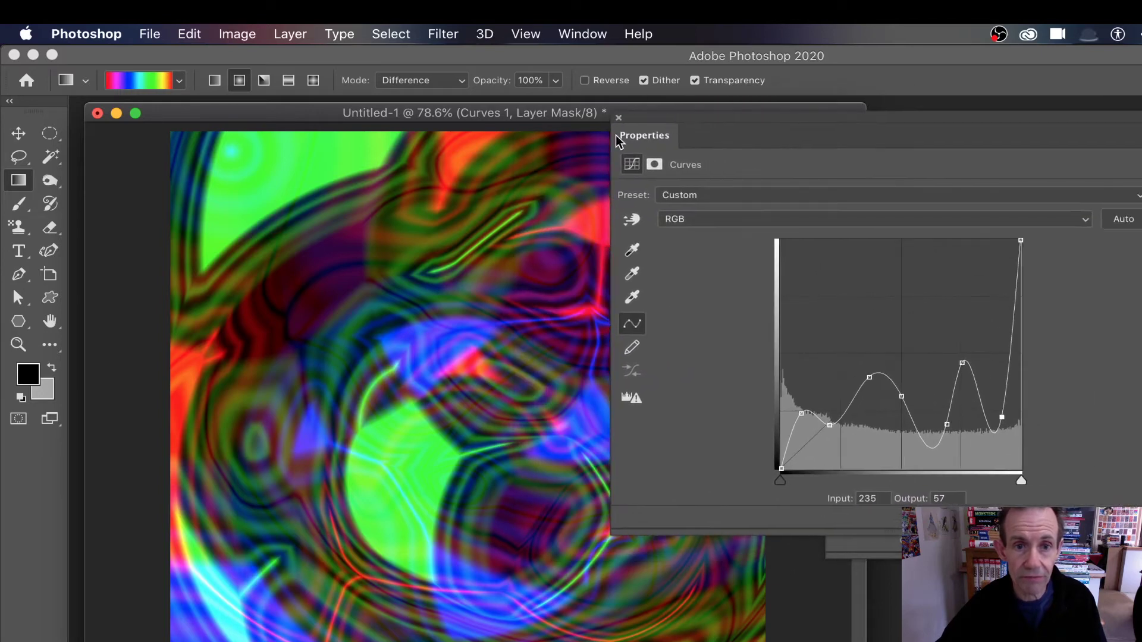
click(618, 118)
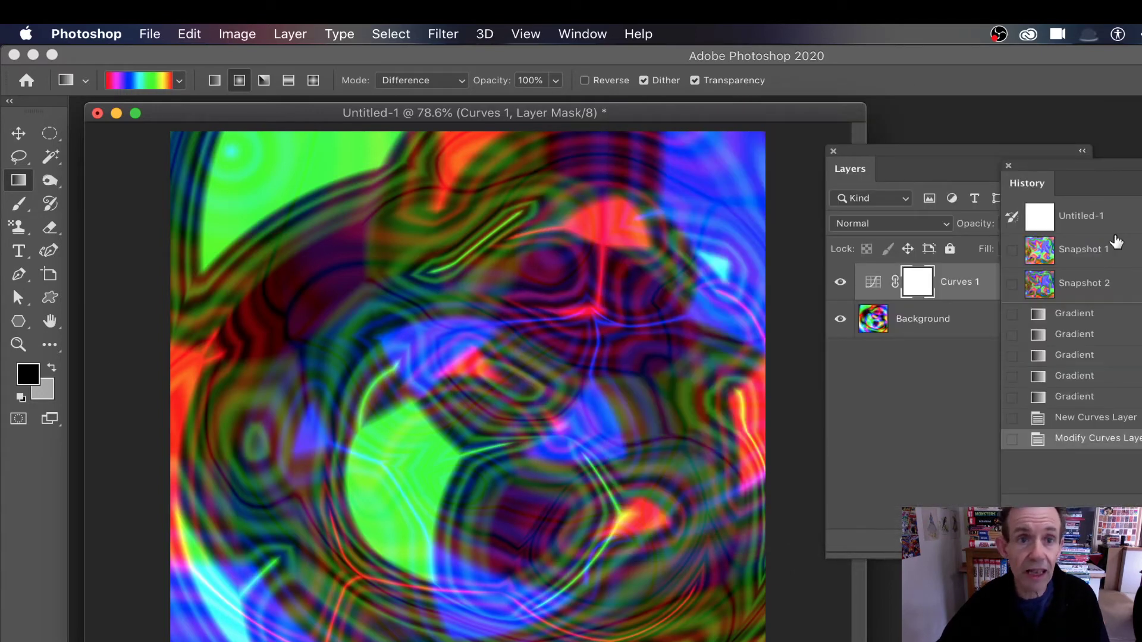
Step: Set the Curves adjustment layer's blending mode to Darker Color
drag(902, 153, 758, 158)
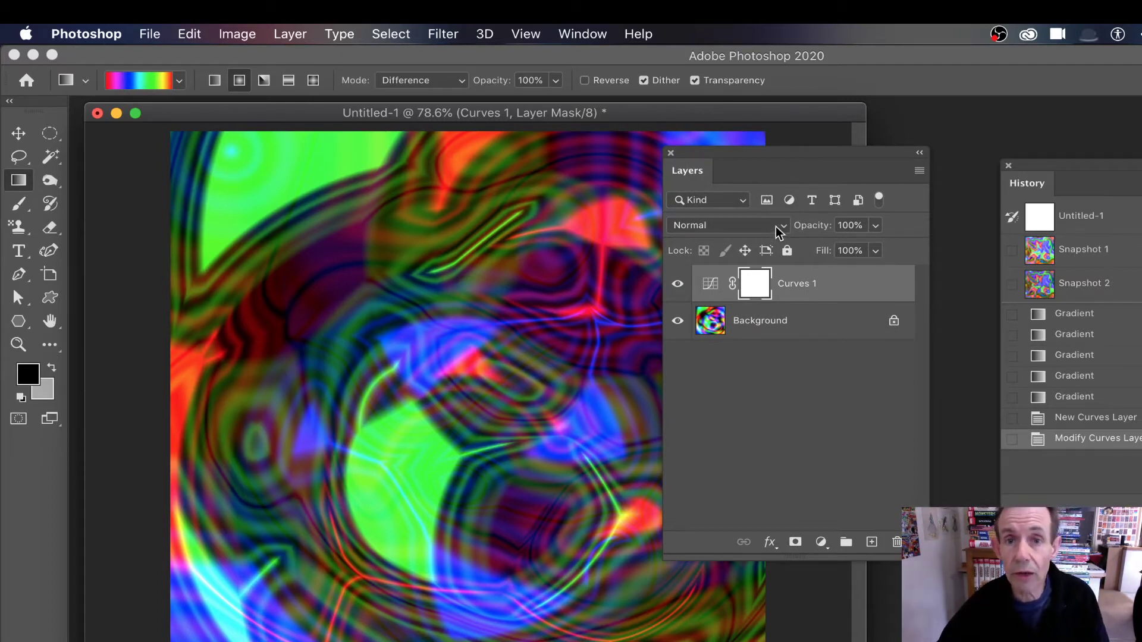
click(729, 224)
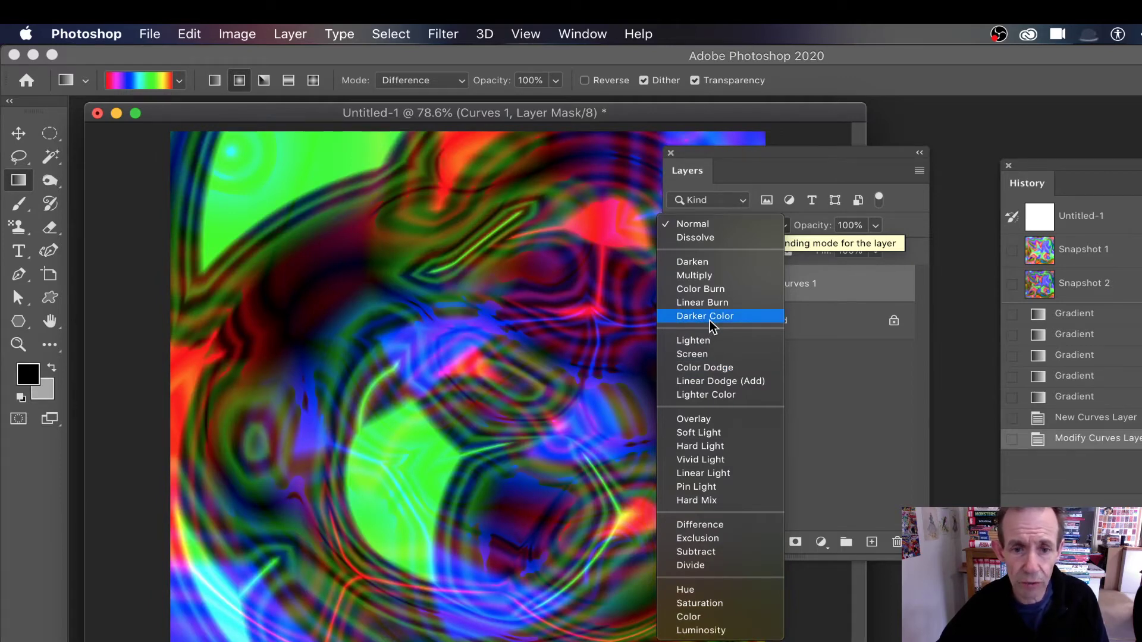
click(710, 321)
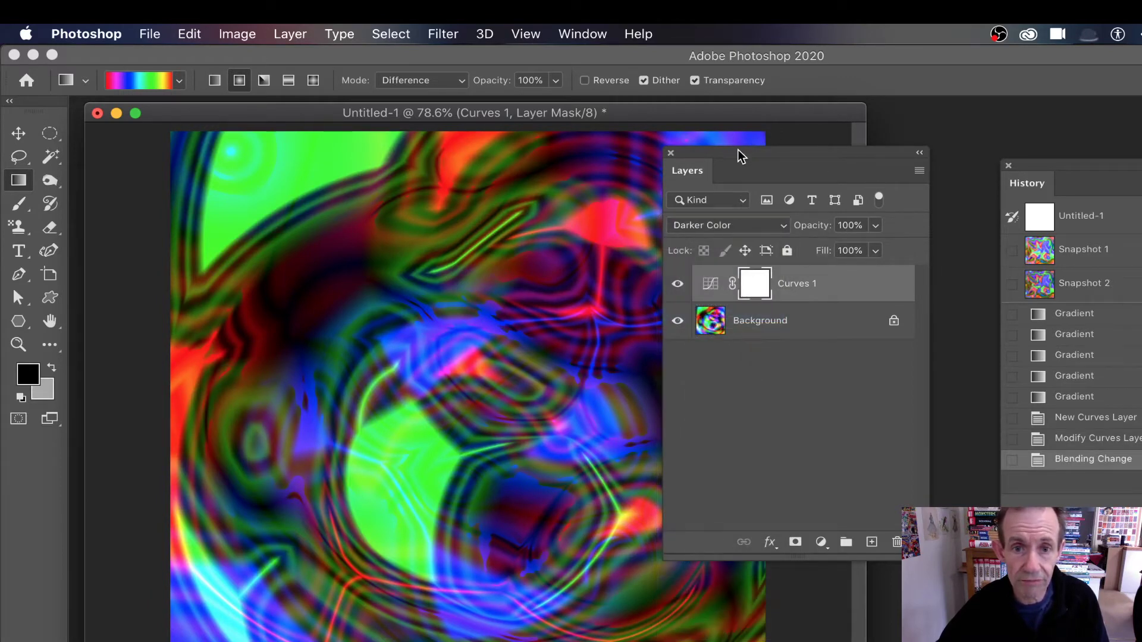
drag(737, 150, 918, 143)
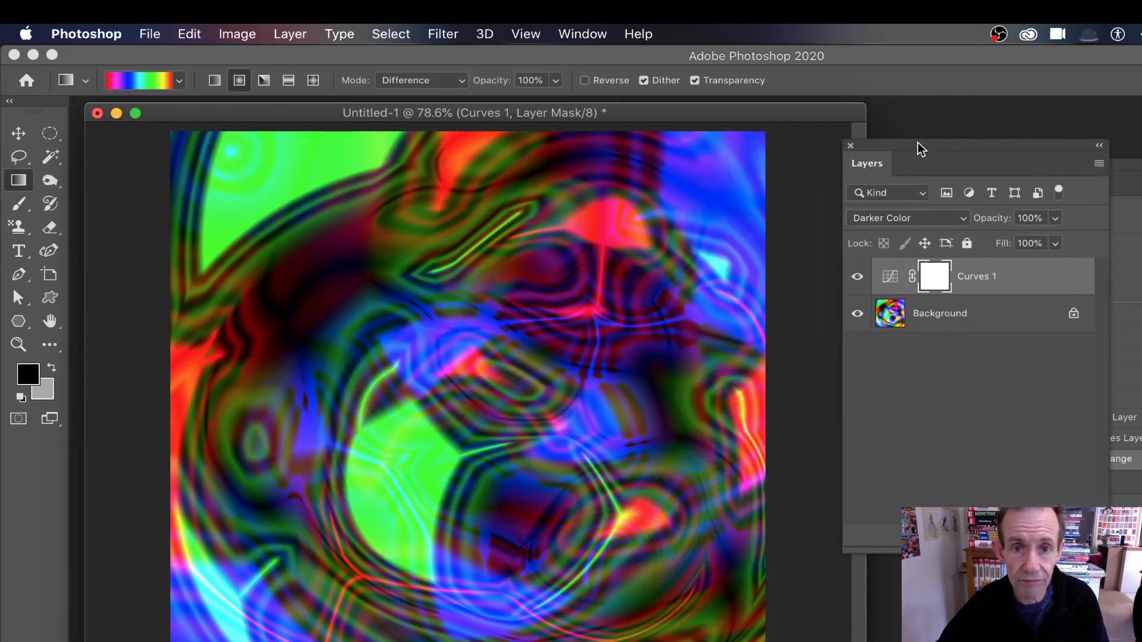
Step: Flatten the image into a single Background layer
click(288, 33)
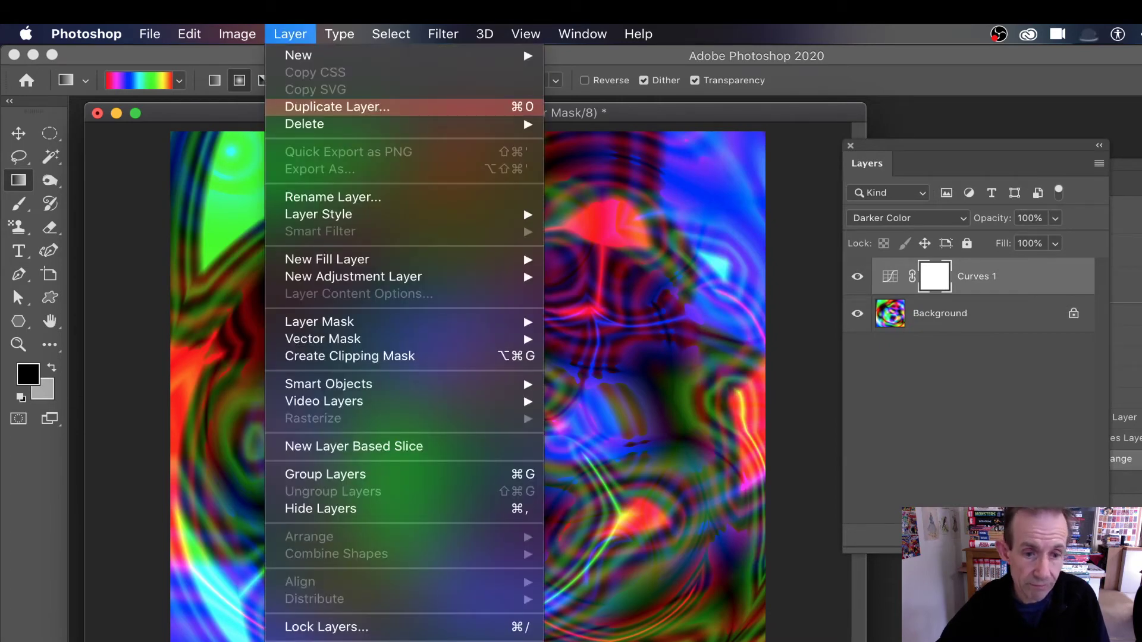
click(326, 641)
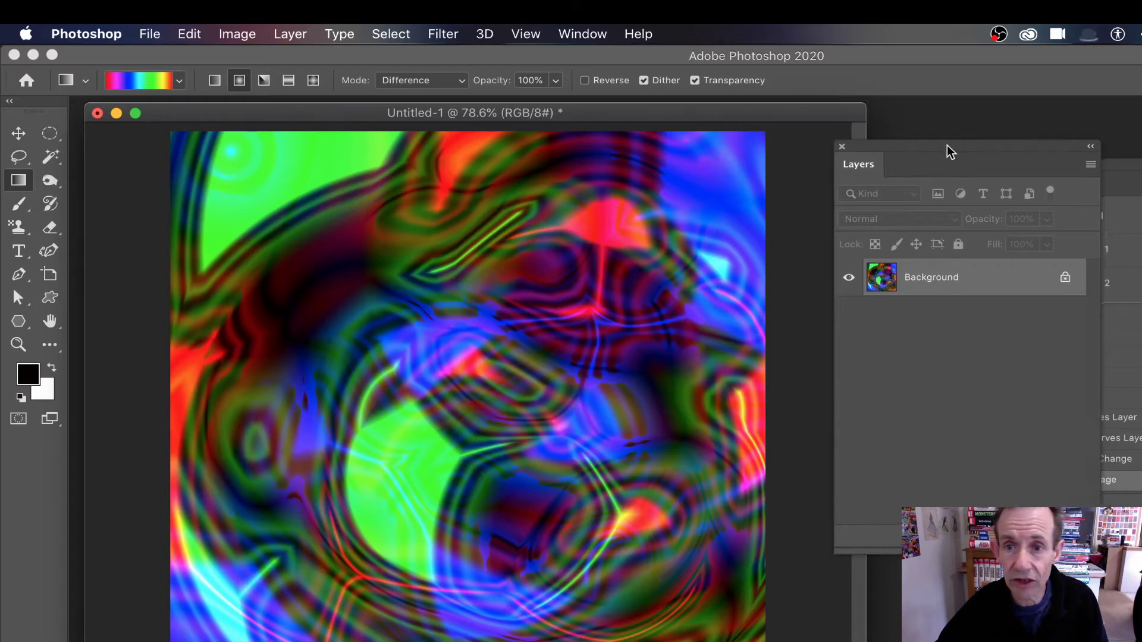
drag(948, 146, 697, 140)
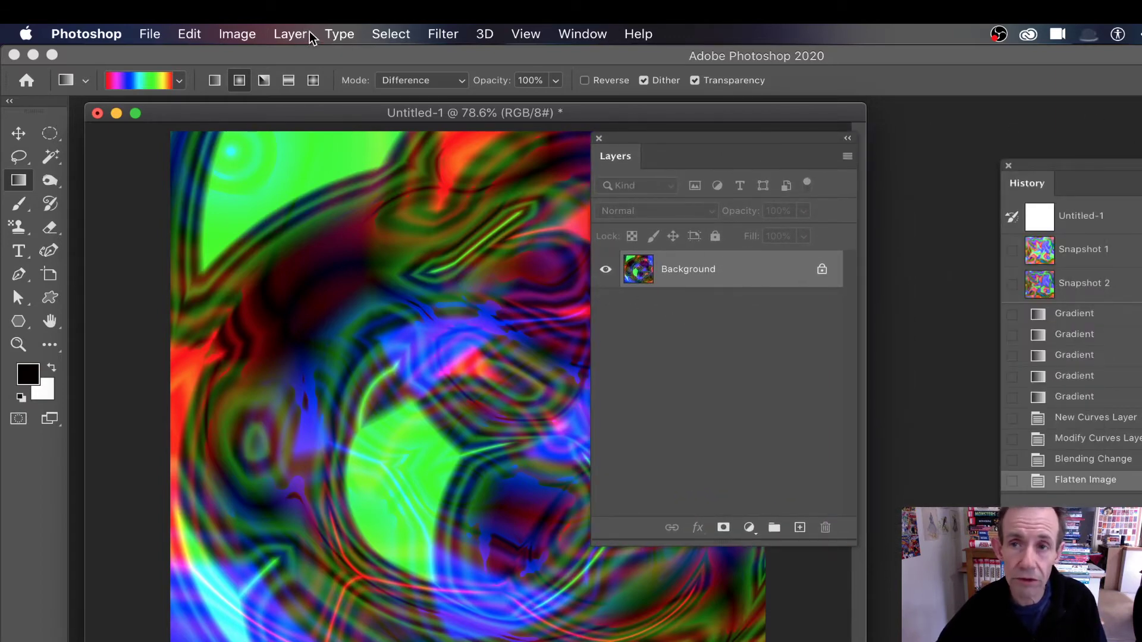
Step: Open the Liquify filter and push the pattern's upper-left area outward with the Forward Warp brush at size 340
click(443, 34)
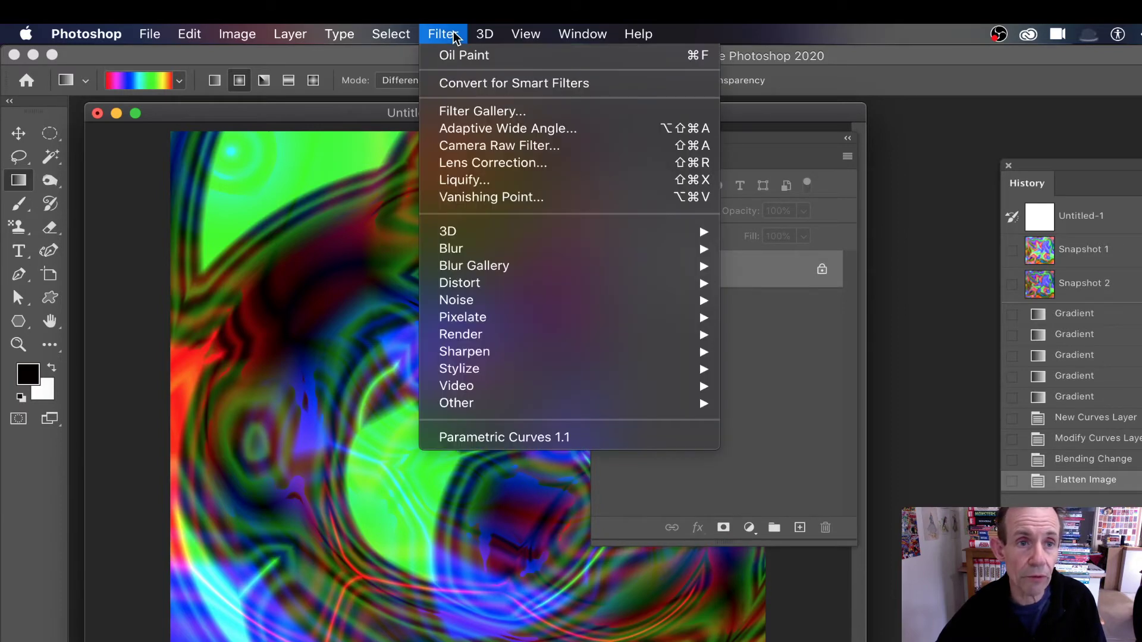
click(472, 183)
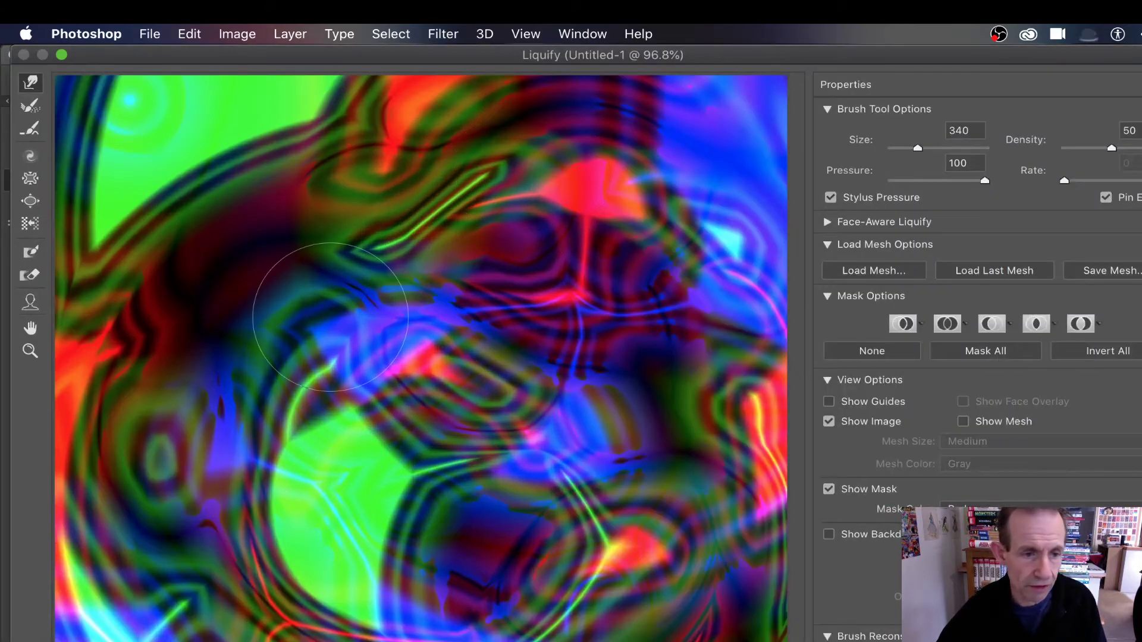
drag(215, 238, 181, 217)
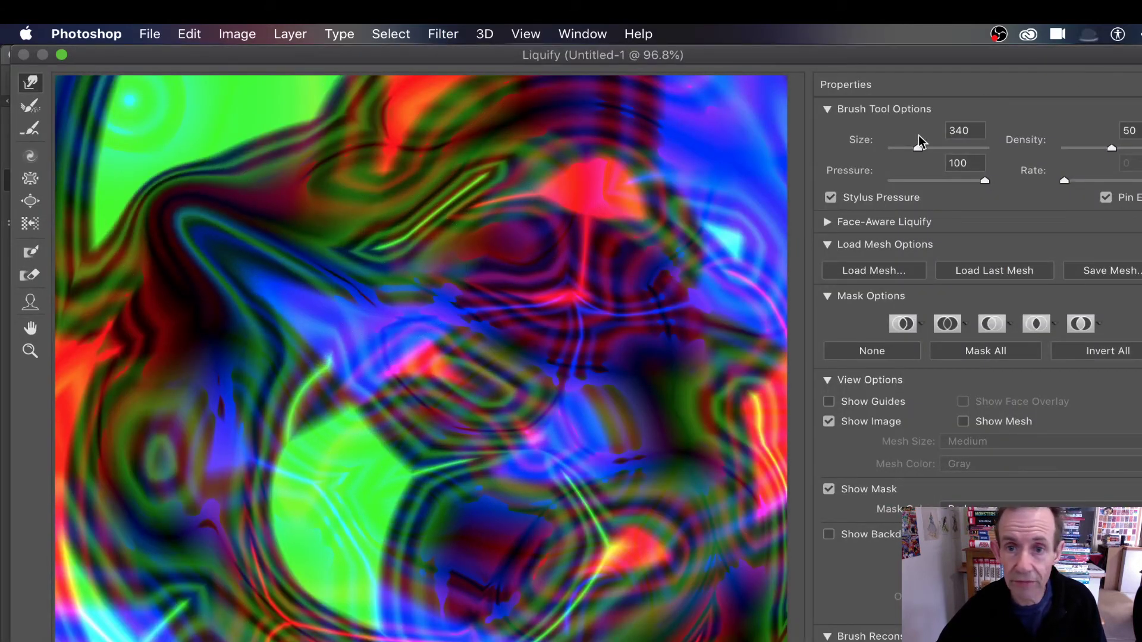
Step: Enlarge the Forward Warp brush to 609, warp the pattern with broad strokes across the image, and apply Liquify
drag(919, 149, 926, 151)
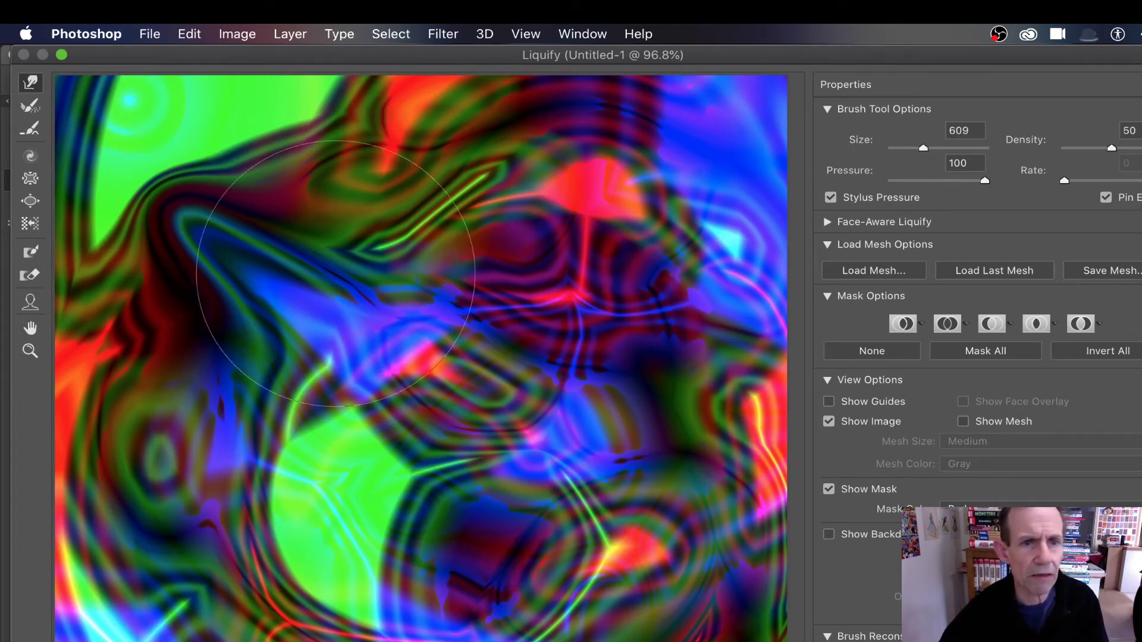
mouse_move(380, 310)
mouse_down()
mouse_move(505, 238)
mouse_move(621, 149)
mouse_move(512, 302)
mouse_move(531, 276)
mouse_move(632, 207)
mouse_up()
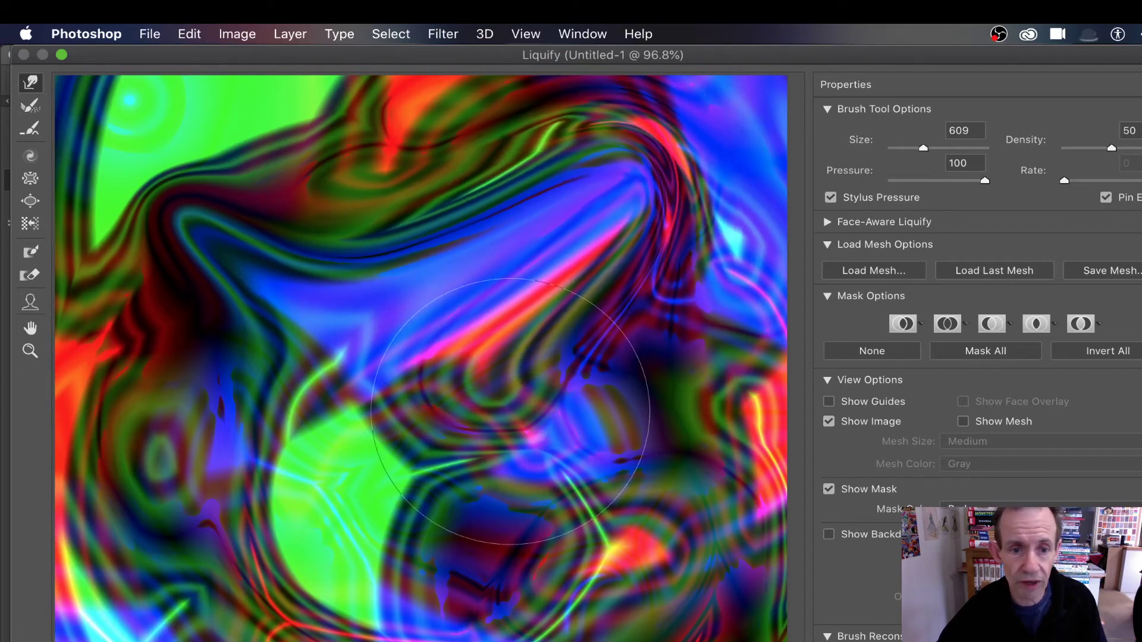
mouse_move(511, 410)
mouse_down()
mouse_move(655, 464)
mouse_move(578, 534)
mouse_move(598, 467)
mouse_move(688, 523)
mouse_move(501, 541)
mouse_move(580, 614)
mouse_move(414, 600)
mouse_move(412, 543)
mouse_move(280, 623)
mouse_move(253, 533)
mouse_move(346, 534)
mouse_move(349, 521)
mouse_move(137, 498)
mouse_move(194, 390)
mouse_move(389, 408)
mouse_move(321, 430)
mouse_move(171, 633)
mouse_move(480, 564)
mouse_up()
mouse_move(382, 208)
mouse_down()
mouse_move(471, 260)
mouse_move(537, 331)
mouse_move(635, 207)
mouse_up()
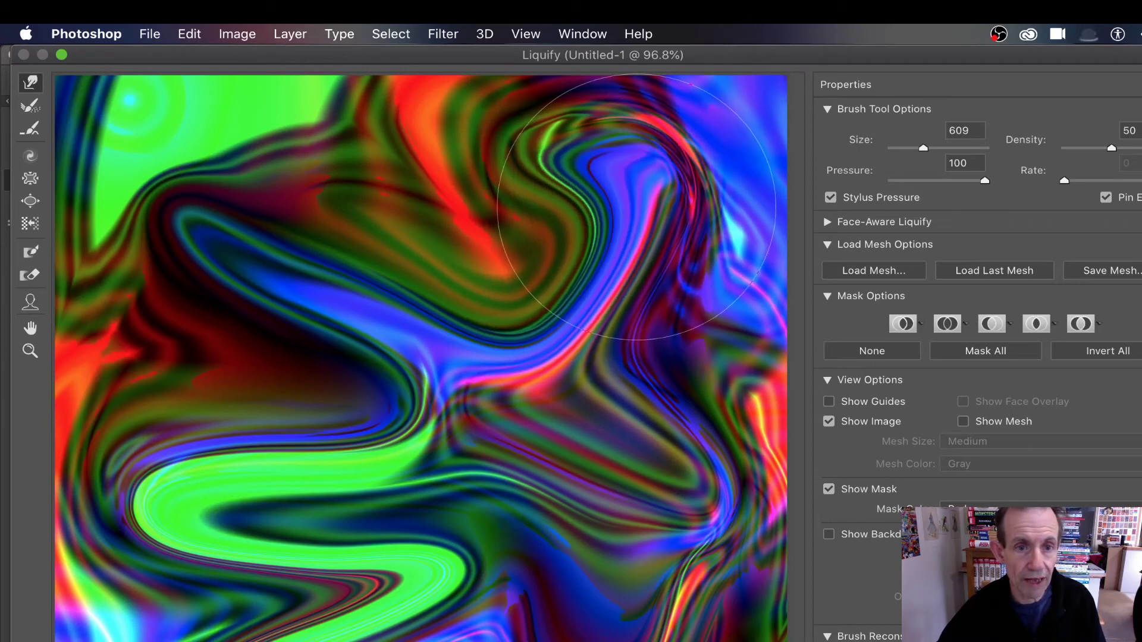
mouse_move(439, 263)
mouse_down()
mouse_move(346, 189)
mouse_move(243, 190)
mouse_move(179, 151)
mouse_up()
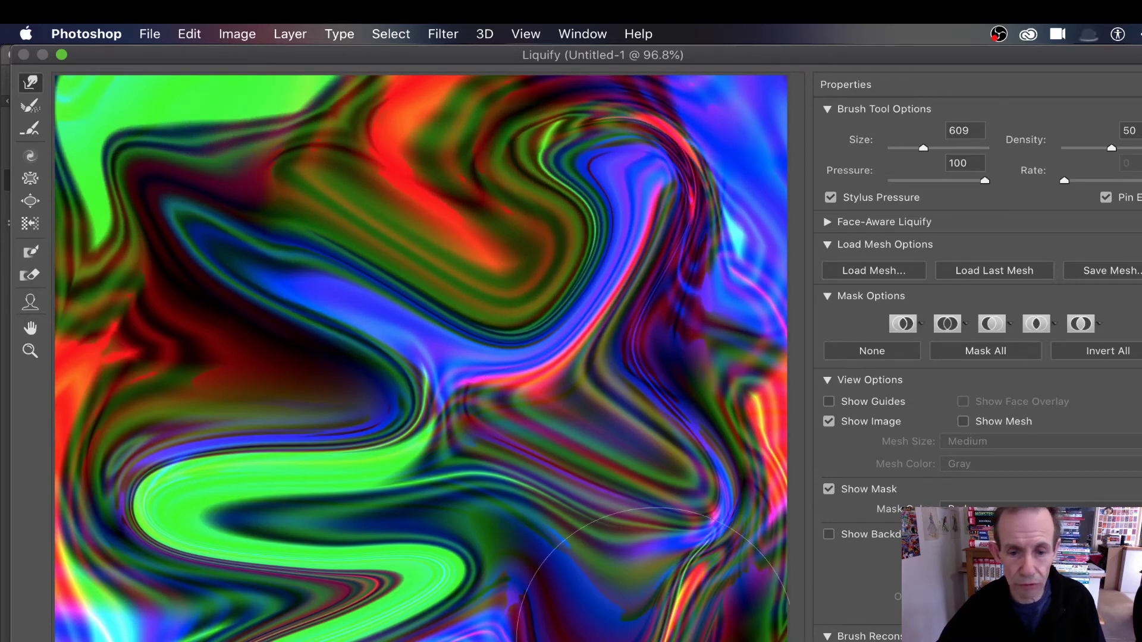
drag(613, 639, 621, 635)
key(Return)
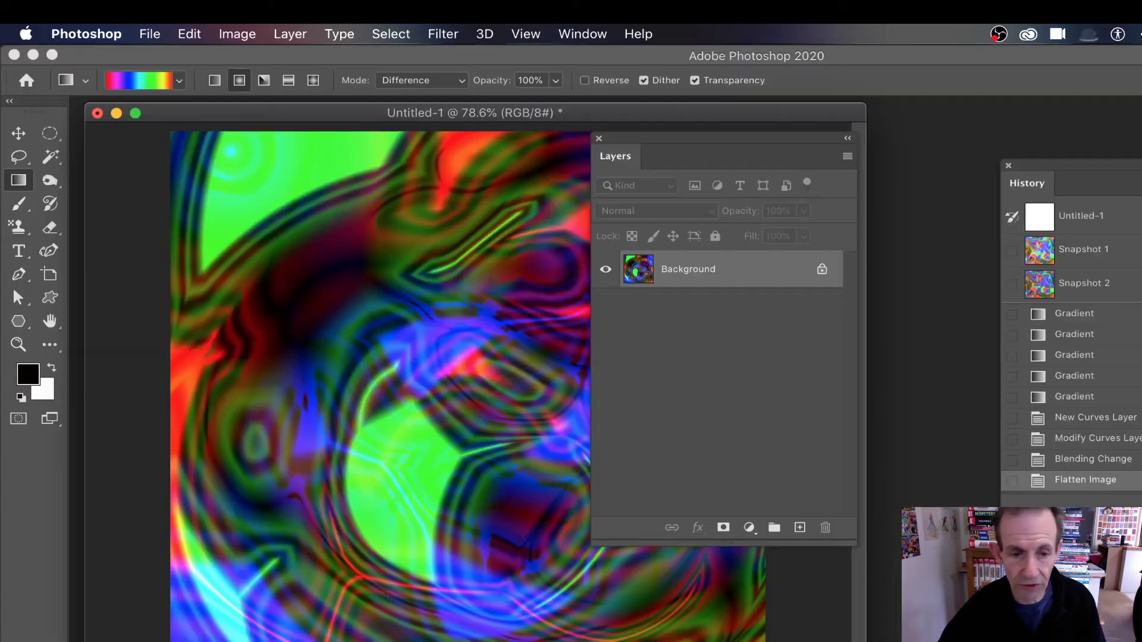
Step: Duplicate the Background layer
drag(664, 138, 844, 150)
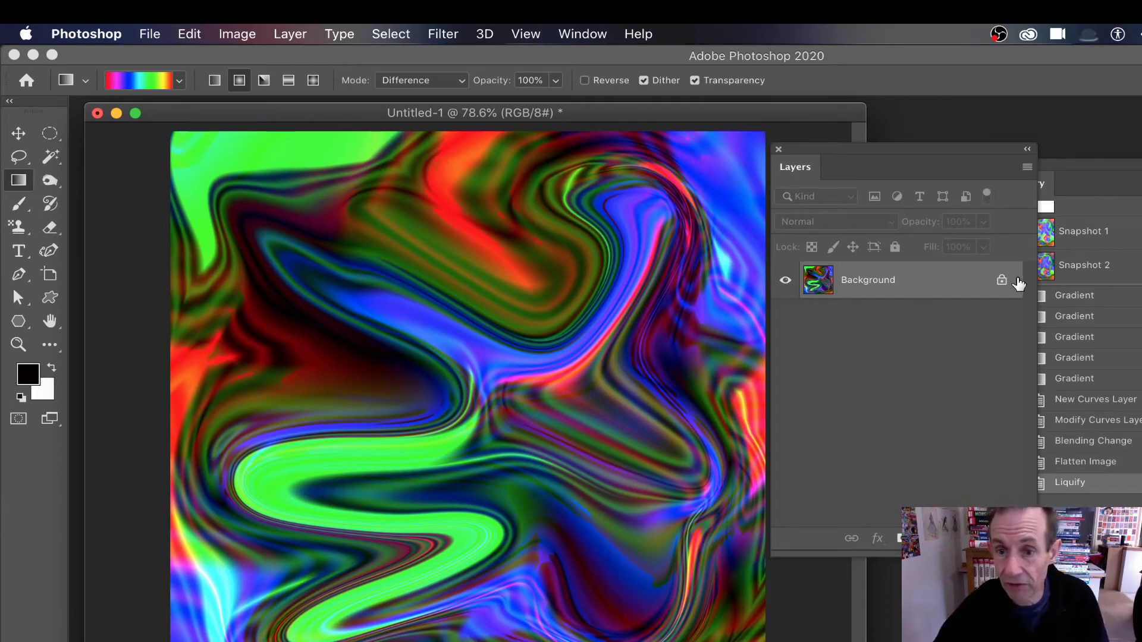
click(291, 35)
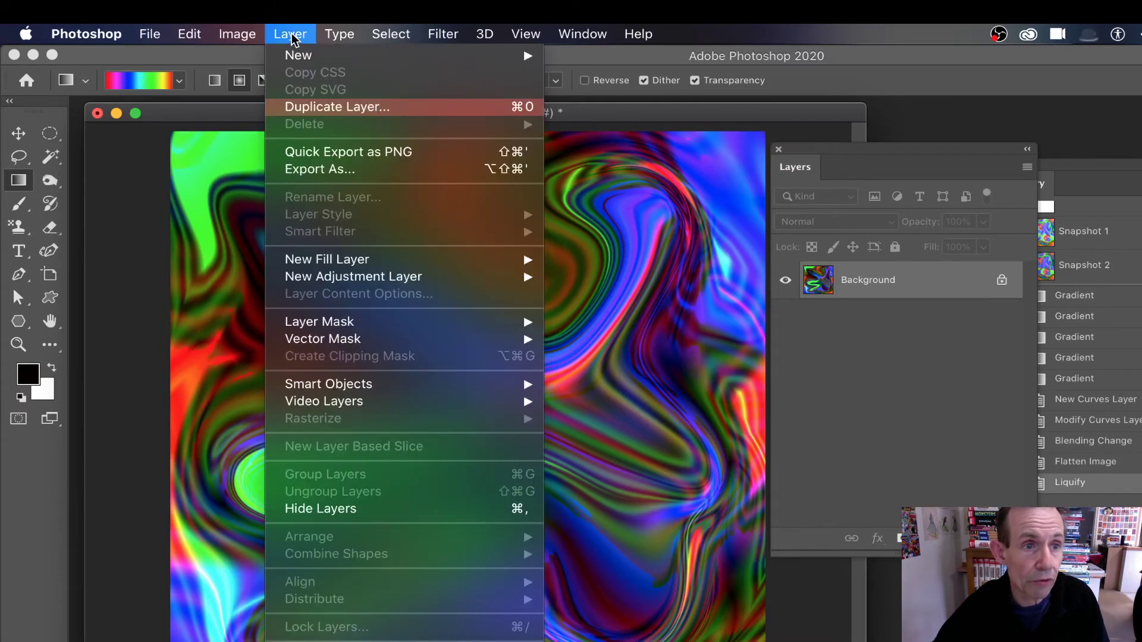
click(309, 110)
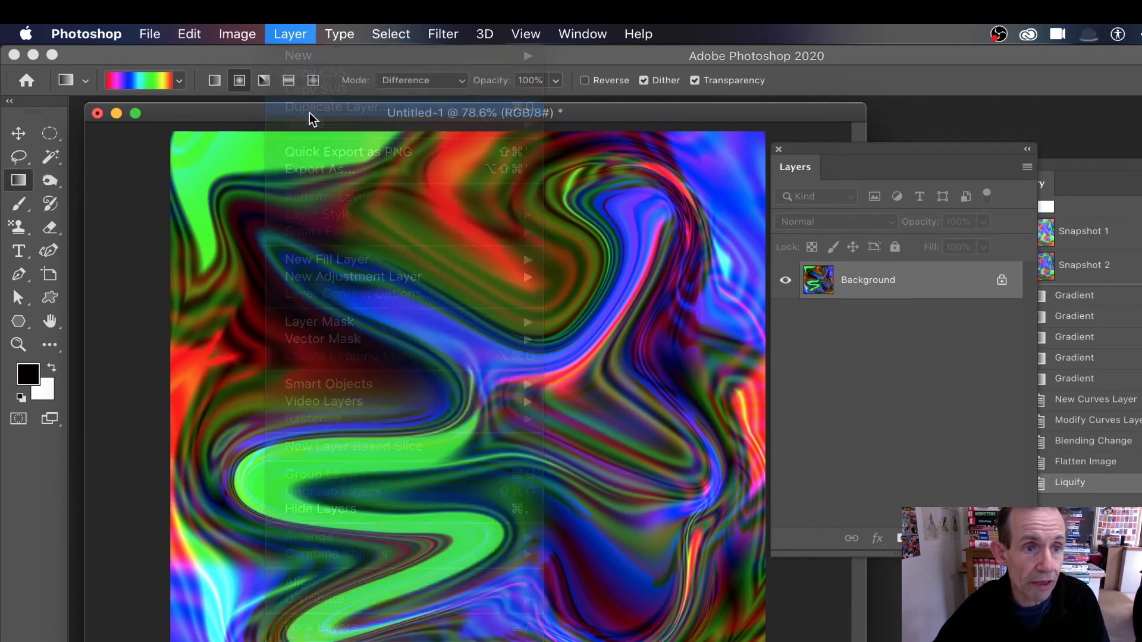
Step: Rotate the Background copy layer 90° clockwise and set its blending mode to Lighter Color
click(198, 36)
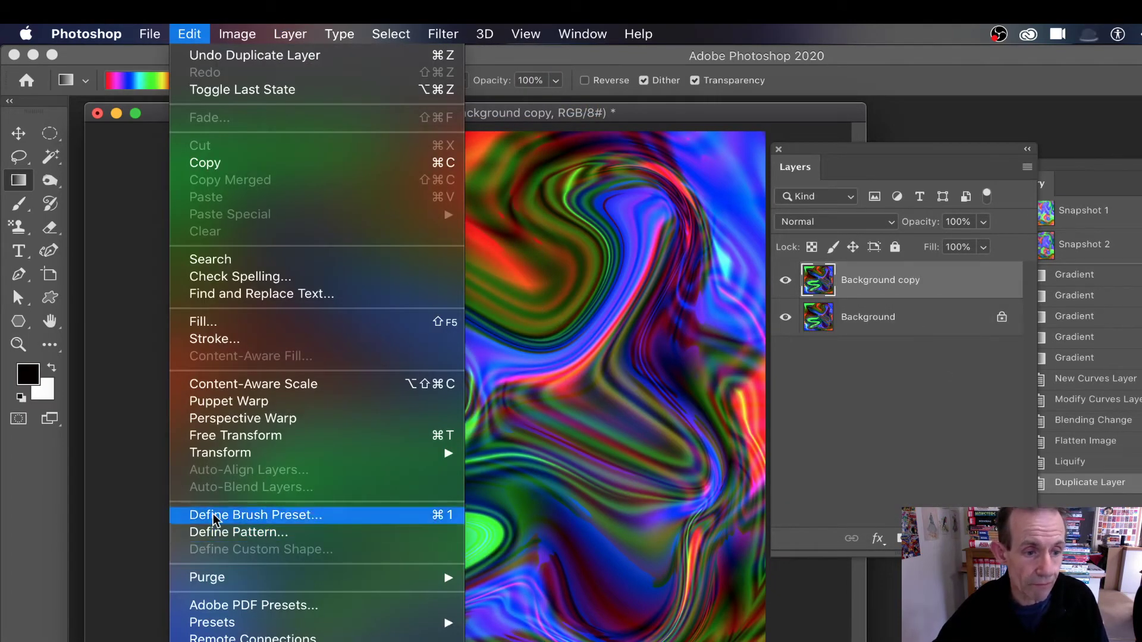
mouse_move(264, 458)
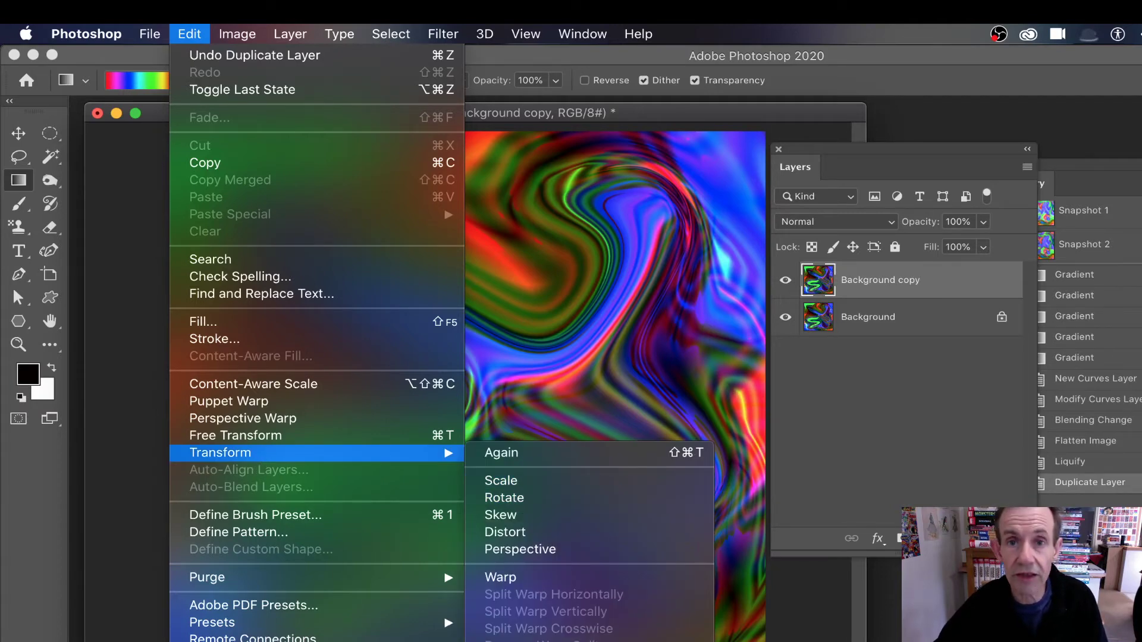
click(535, 640)
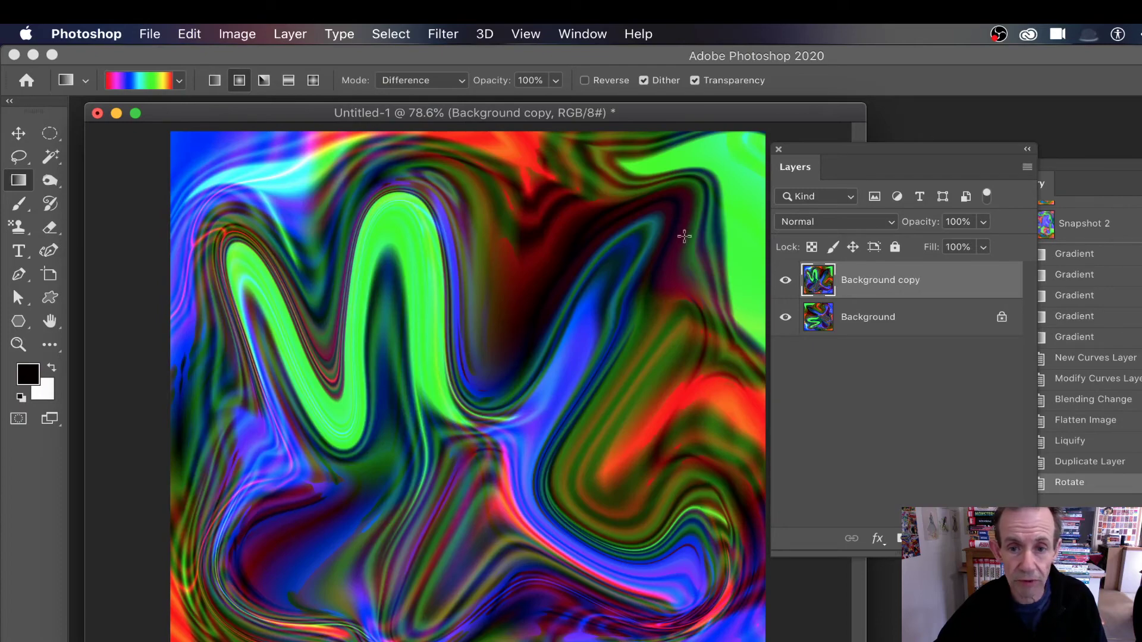
click(818, 223)
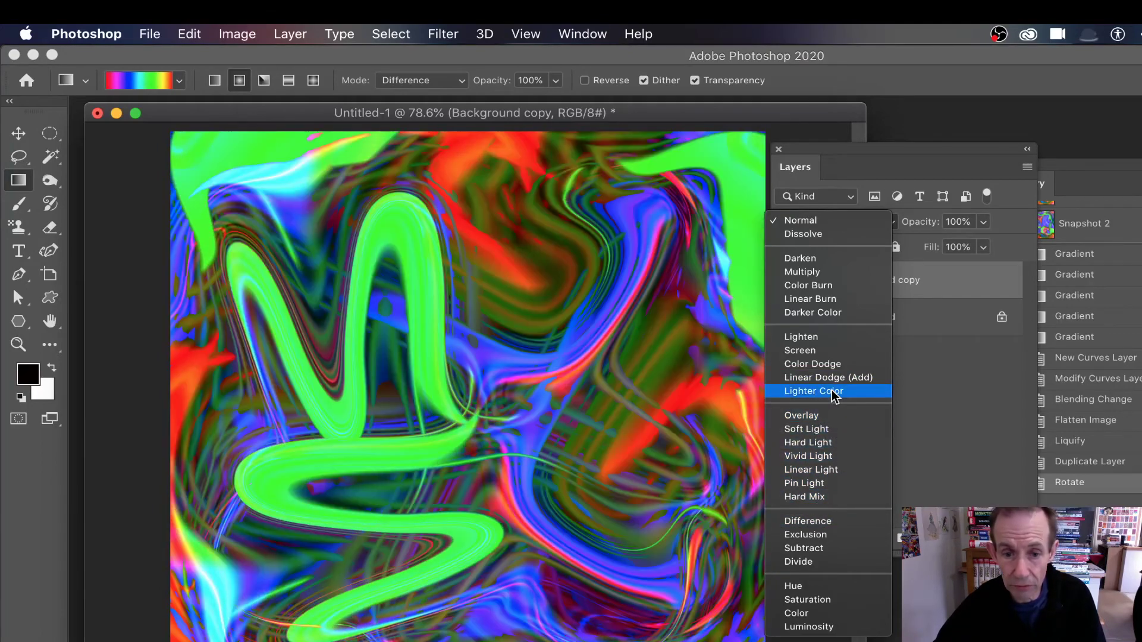
click(835, 392)
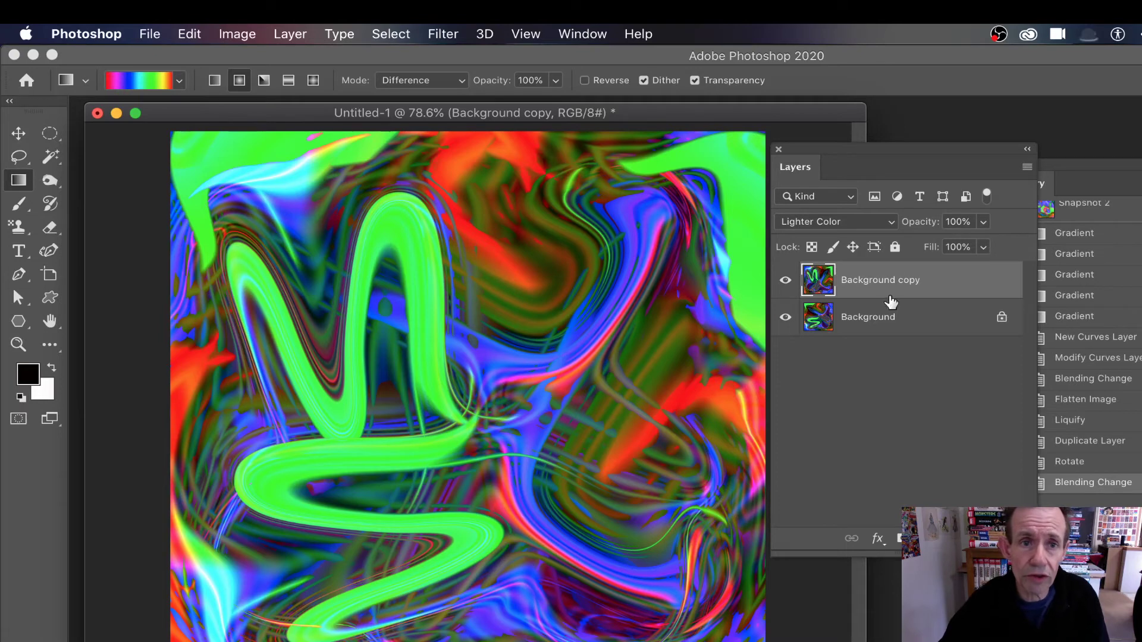
click(589, 35)
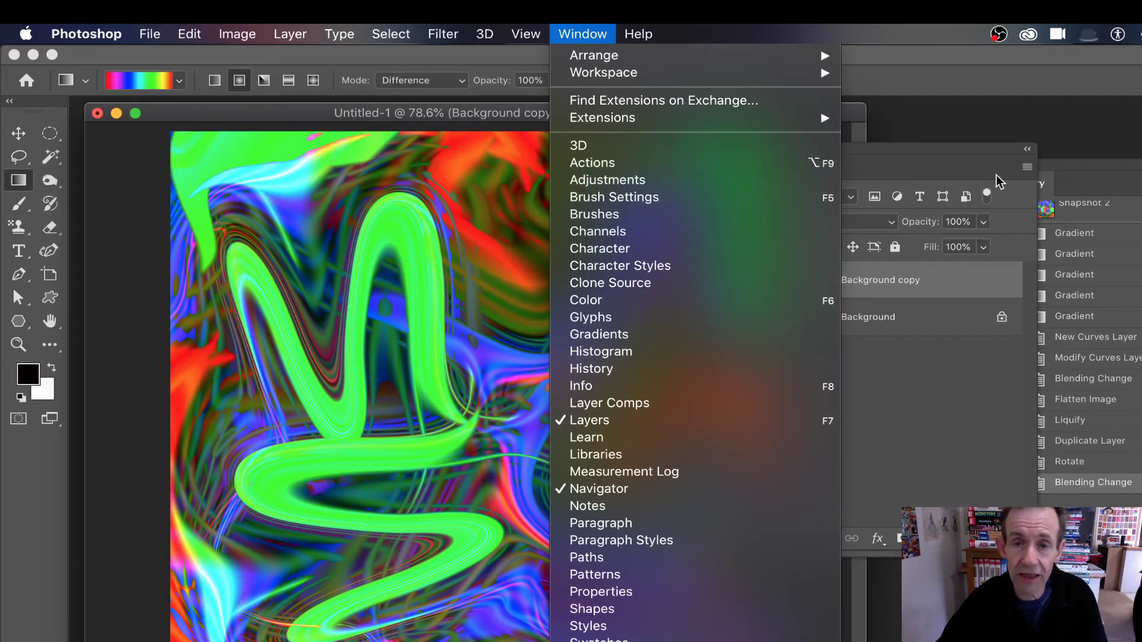
click(916, 133)
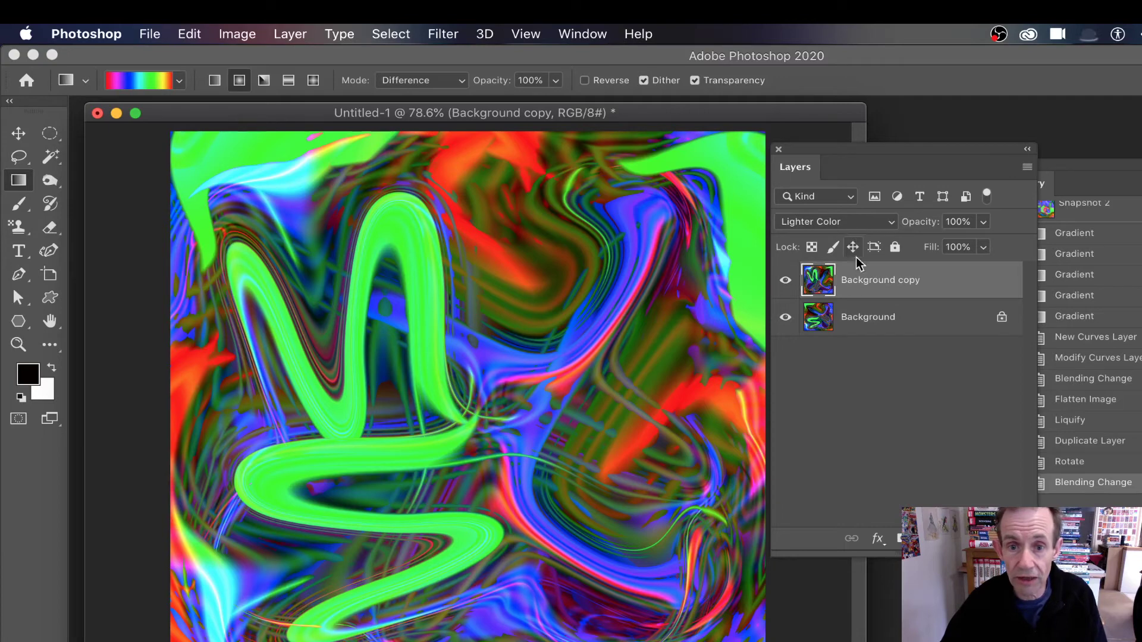
click(879, 222)
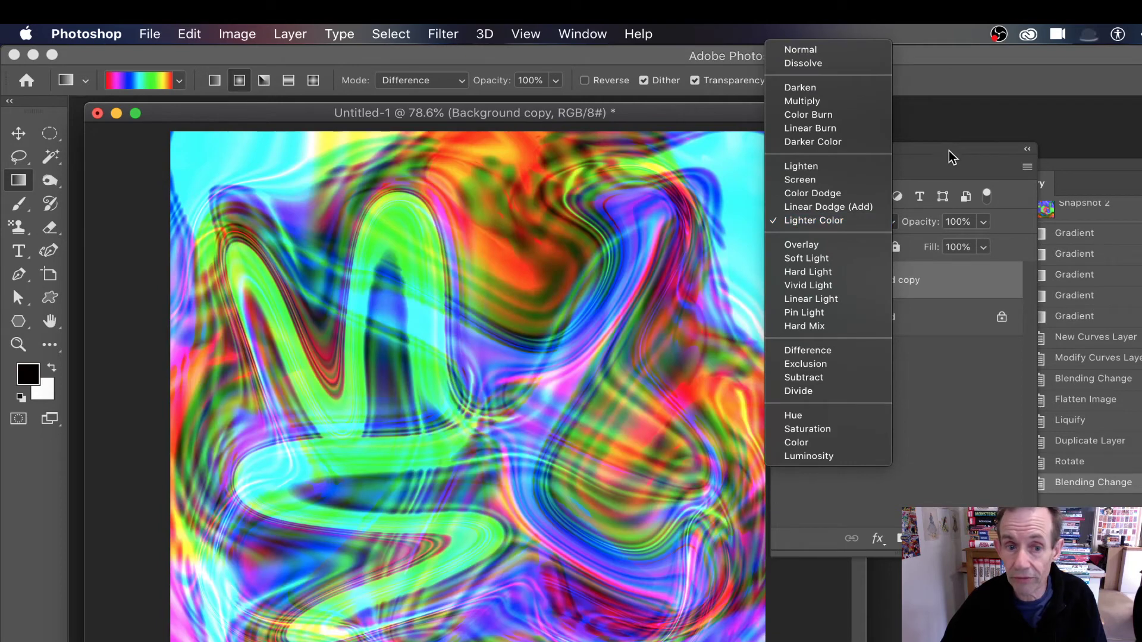
click(948, 152)
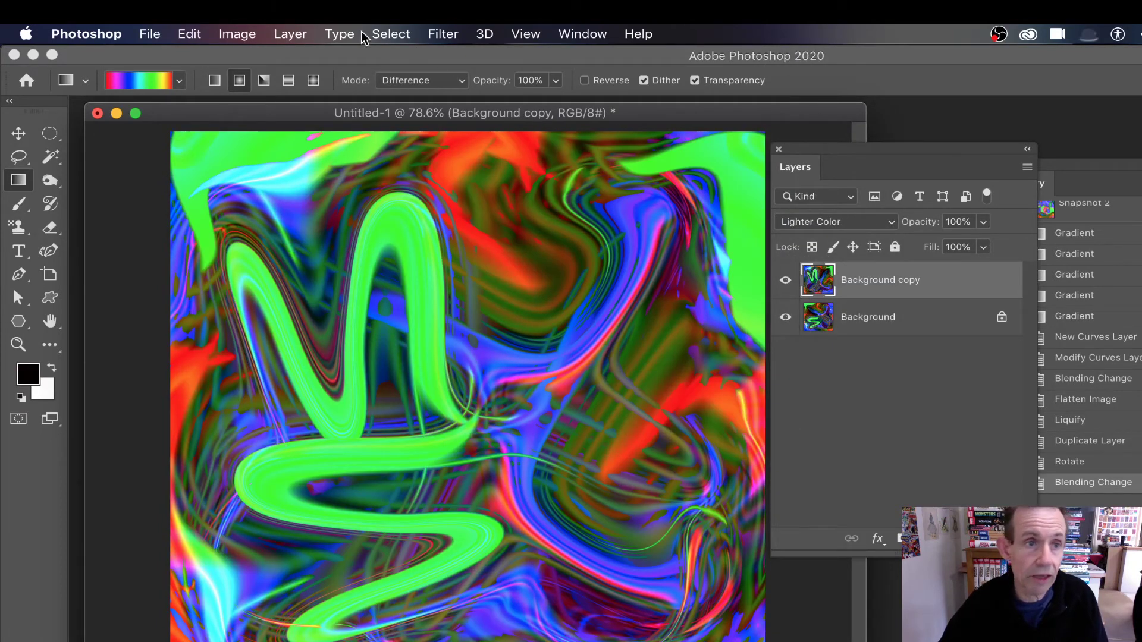
Step: Flatten the Lighter Color copy and the Background into a single layer
click(301, 35)
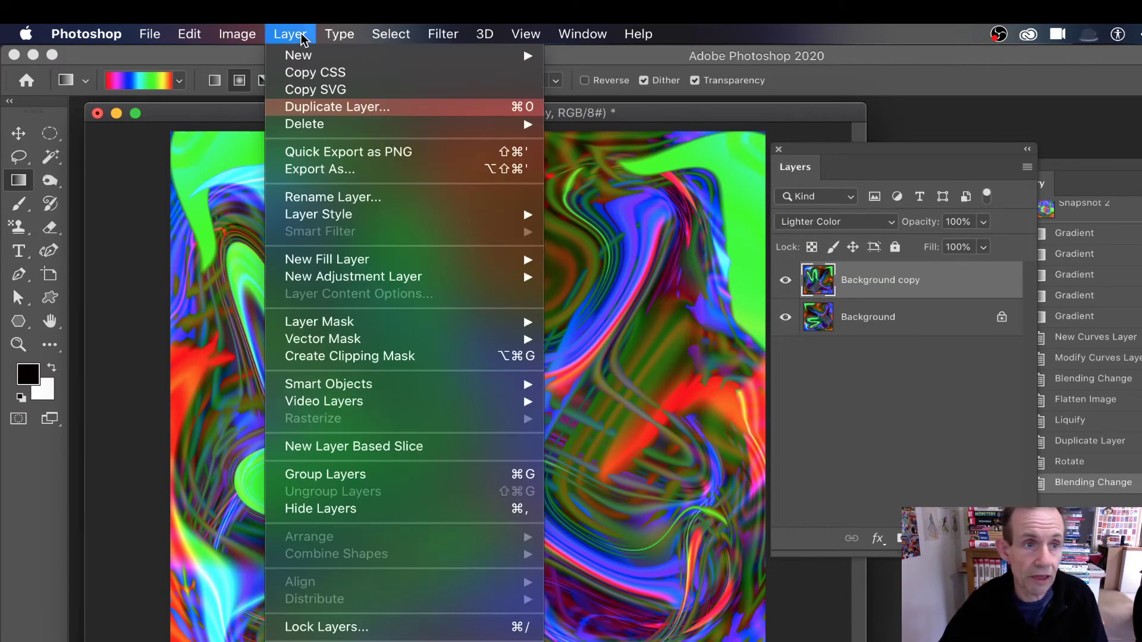
click(324, 641)
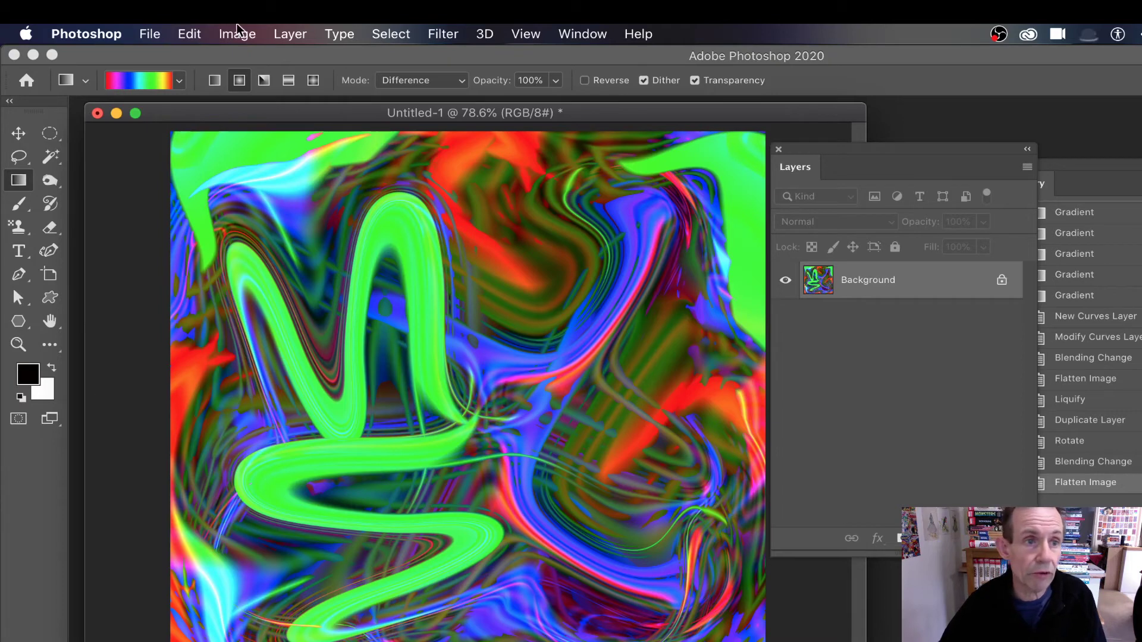
click(296, 36)
mouse_move(309, 385)
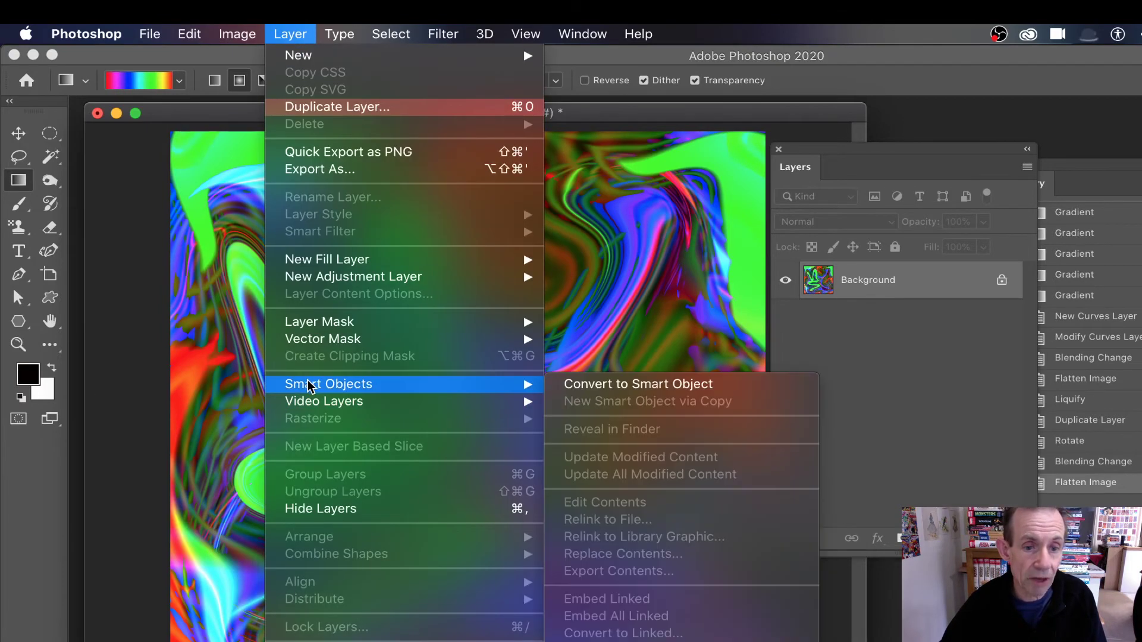
click(980, 396)
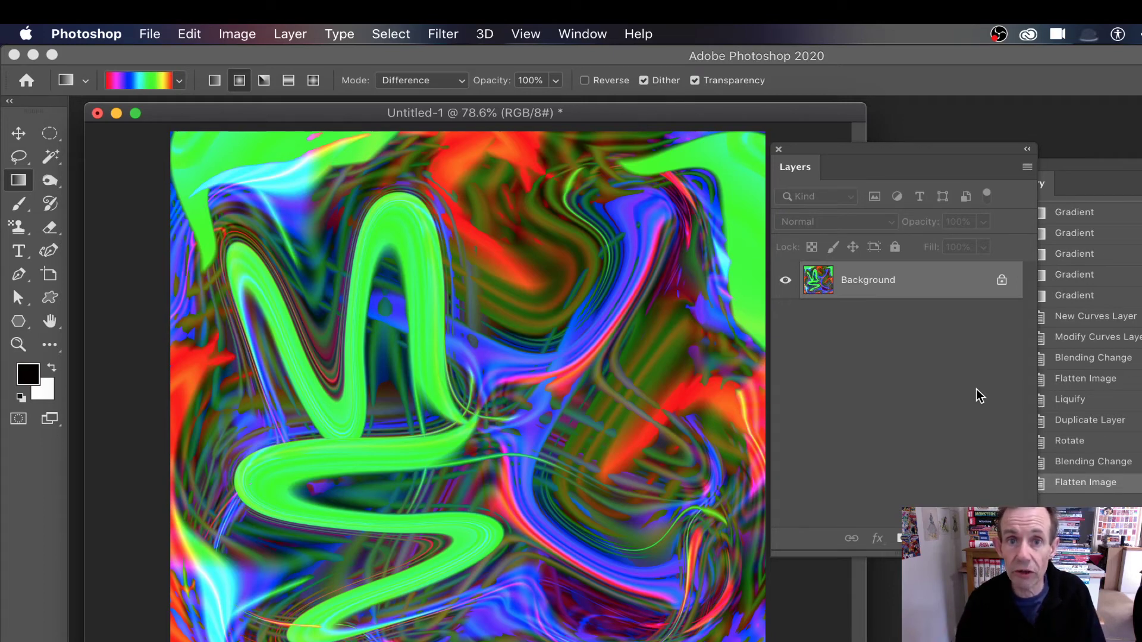
Step: Apply the Oil Paint filter with Stylization 9.5, Cleanliness 9.4, Scale 5.8 and Bristle Detail 10.0, with Lighting off
click(445, 36)
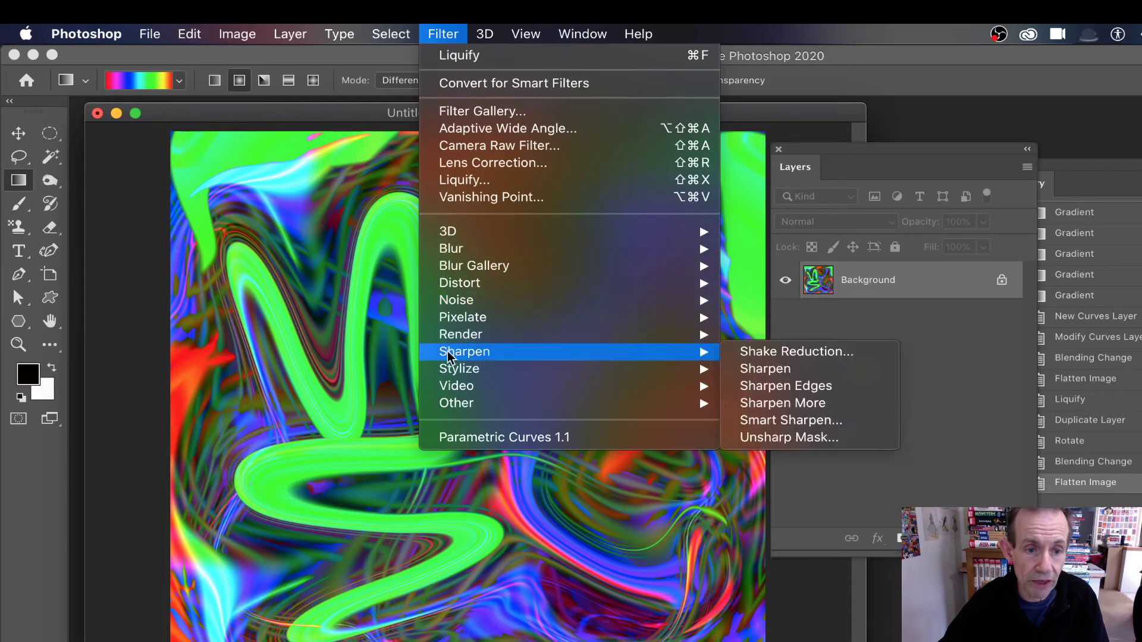
mouse_move(595, 369)
click(788, 437)
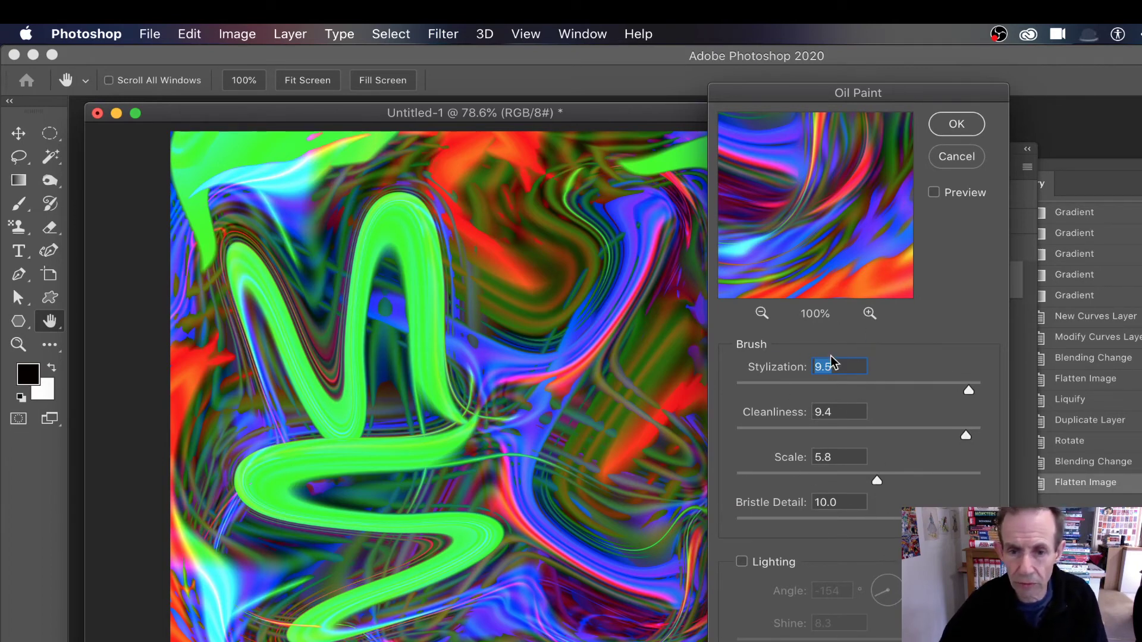
click(954, 127)
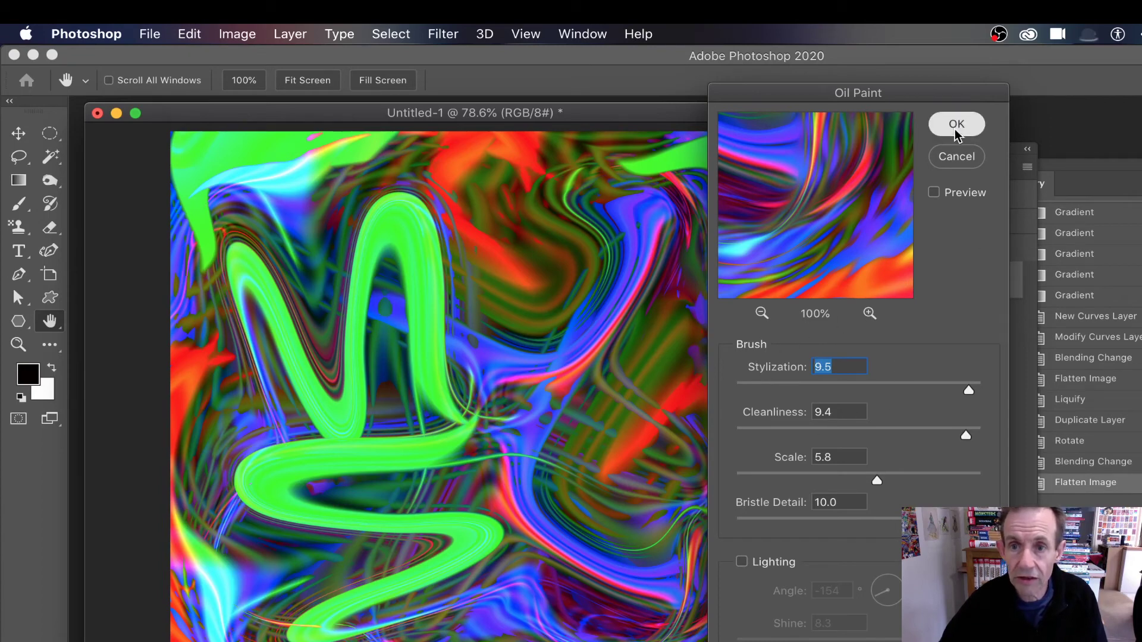
Step: Reapply the Oil Paint filter three more times with the same settings
click(443, 34)
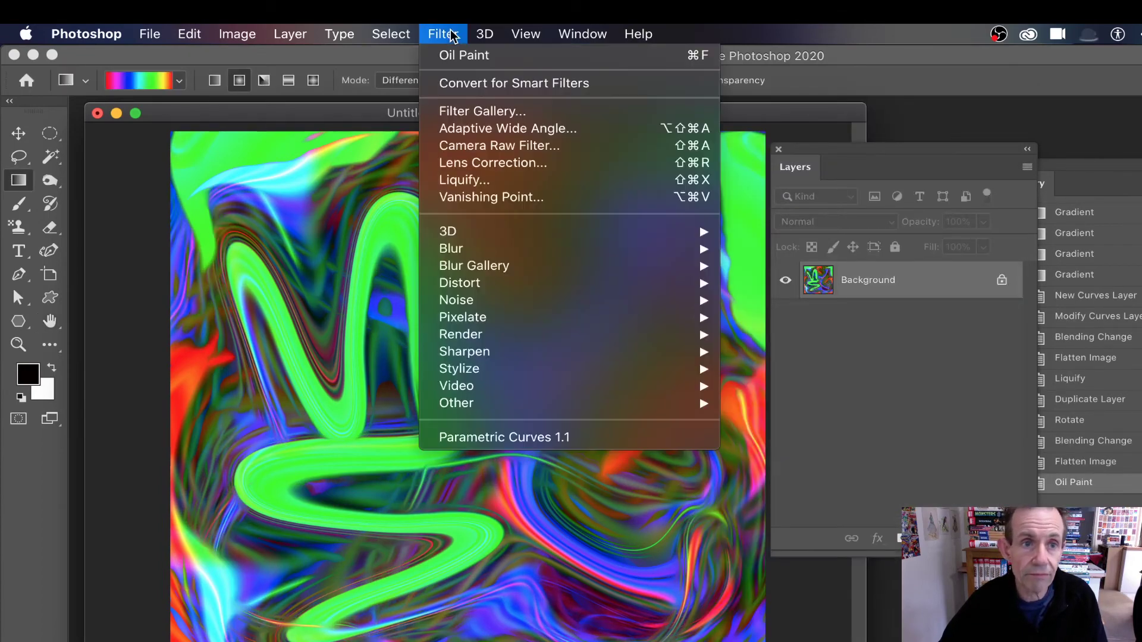
click(447, 52)
click(447, 34)
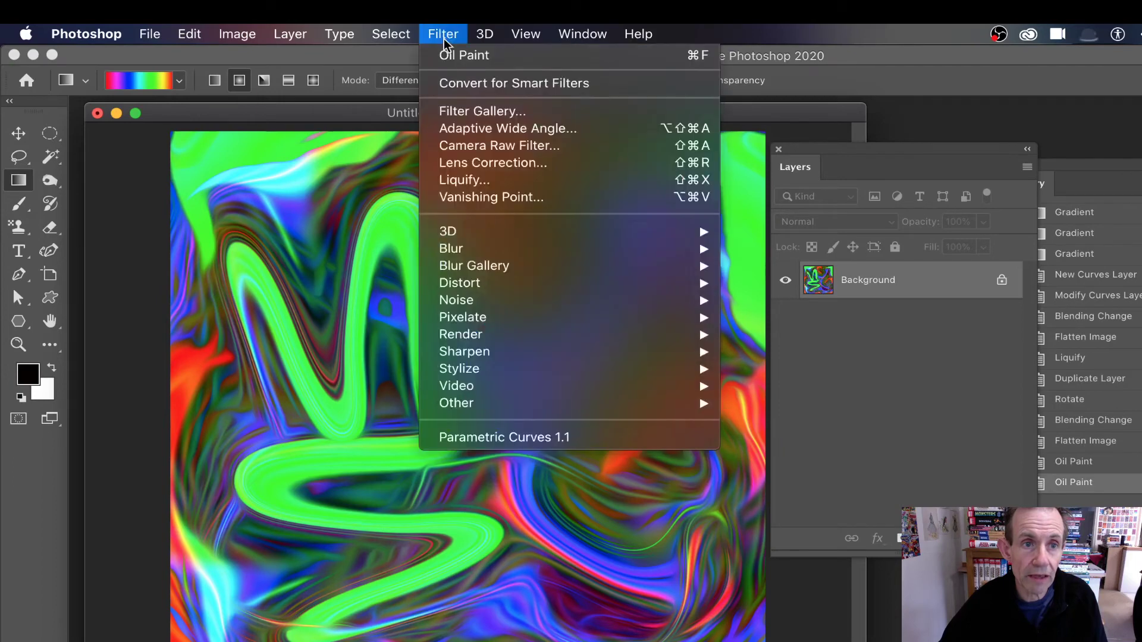
click(450, 52)
click(446, 34)
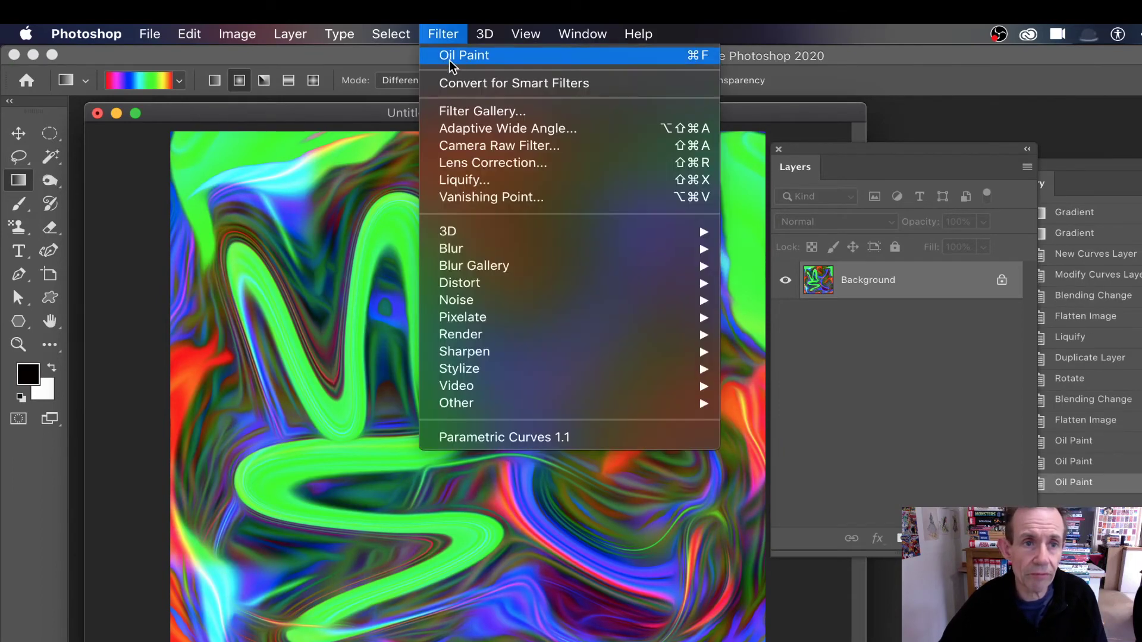
click(450, 53)
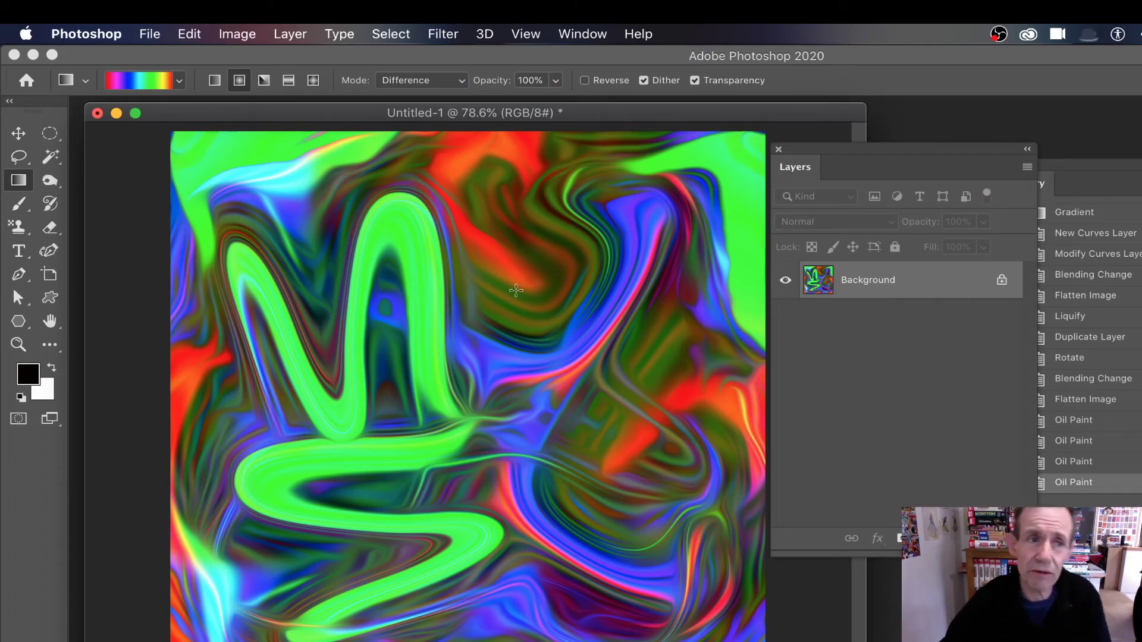
Step: Add a Curves adjustment layer above the Background with the default name and Normal mode
click(276, 33)
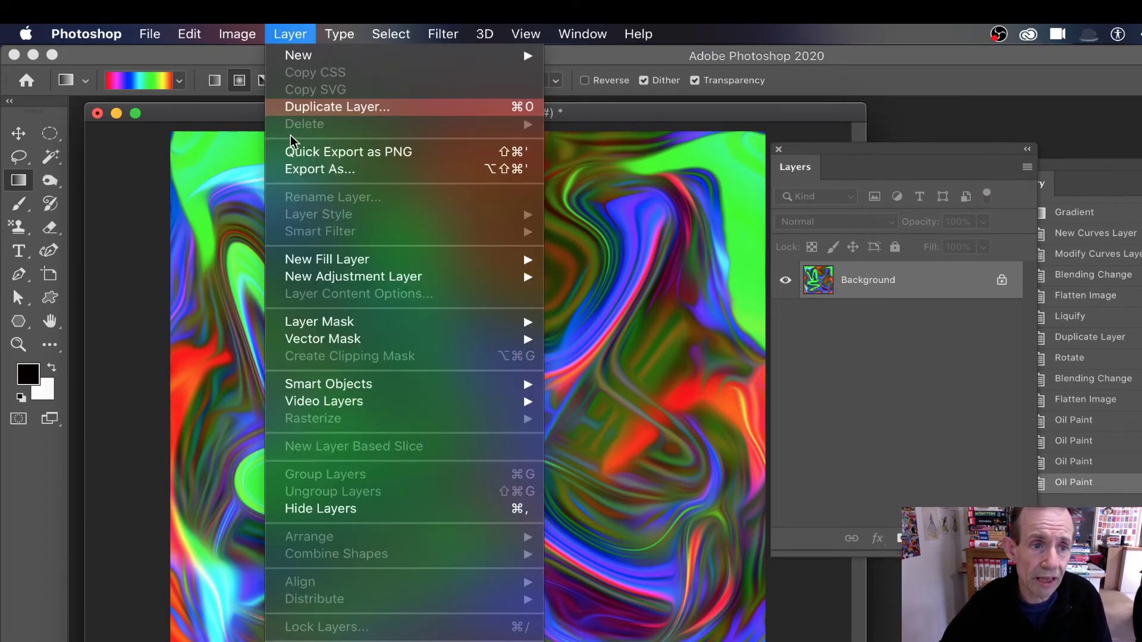
mouse_move(343, 280)
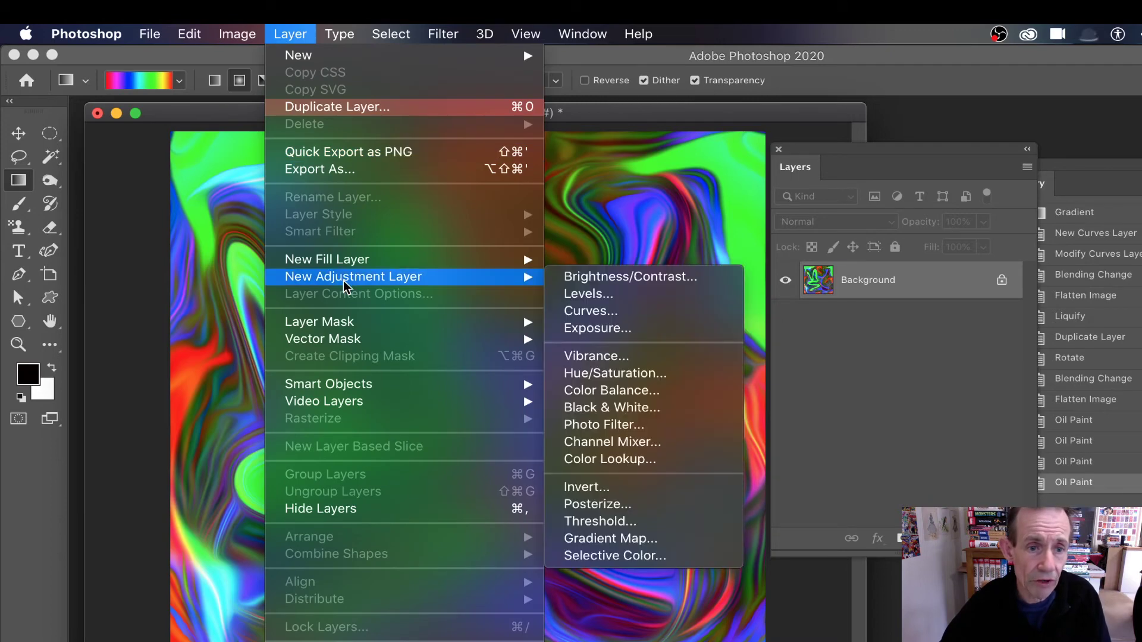
click(594, 312)
click(654, 262)
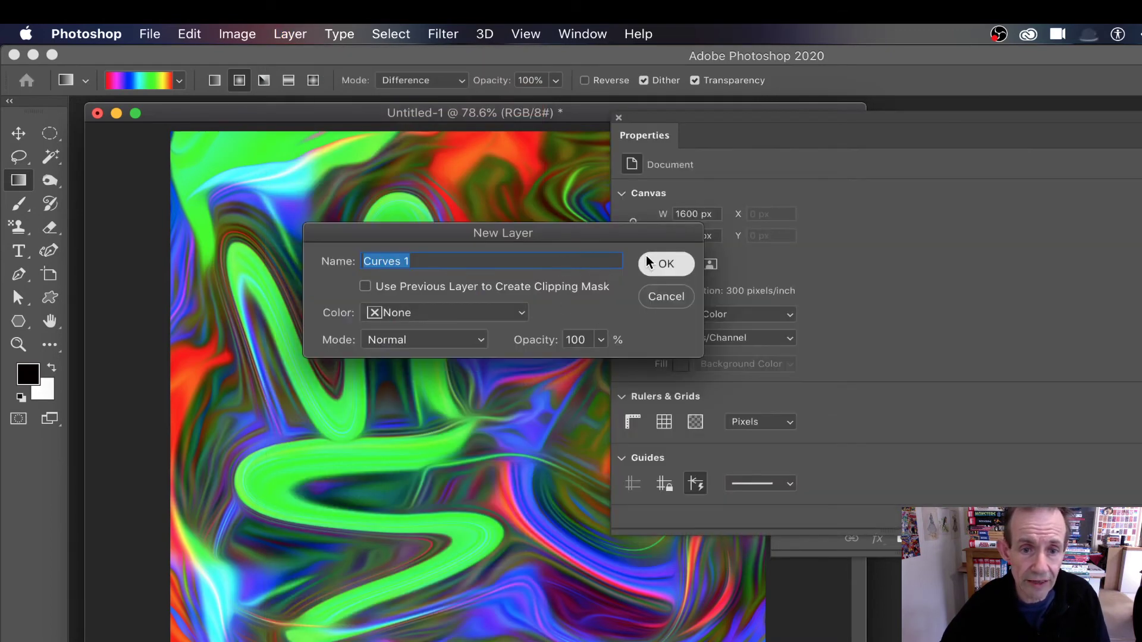
drag(717, 116, 610, 126)
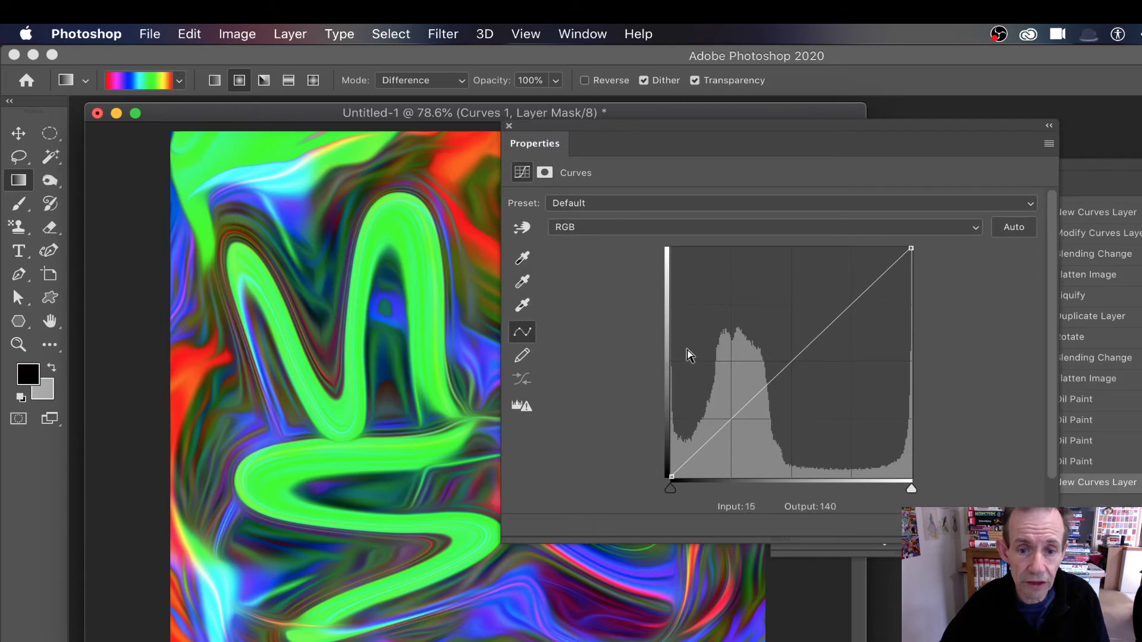
Step: Bend the RGB curve into a wave with two peaks and a deep dip near the highlights, including a point at 91/170
drag(713, 436, 874, 419)
drag(893, 327, 896, 409)
drag(751, 356, 758, 324)
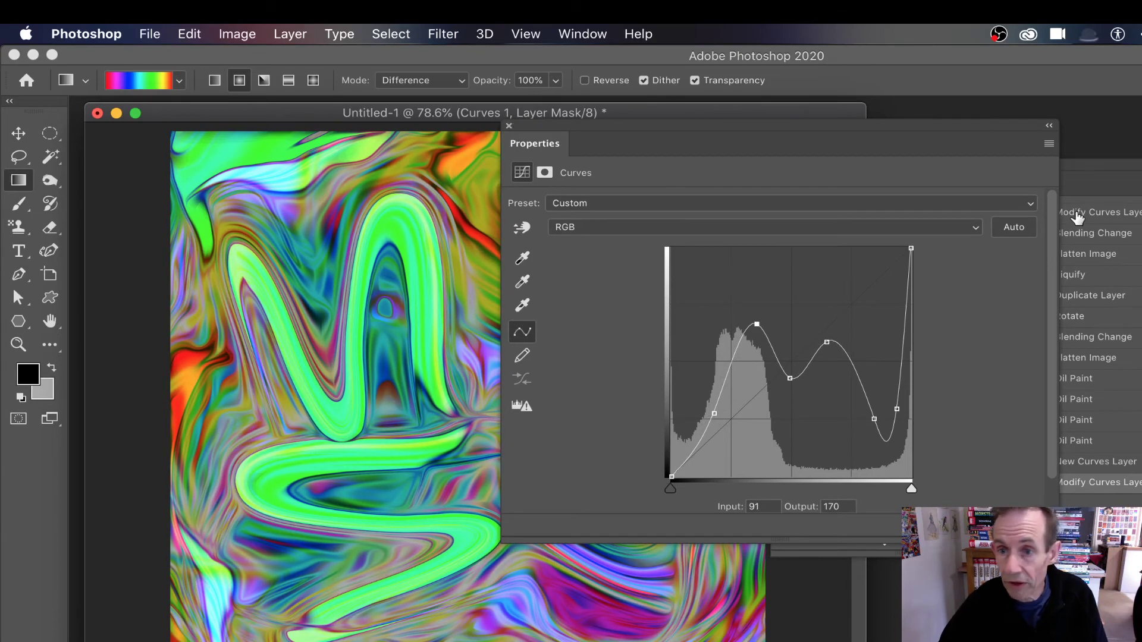
Step: Set the Curves adjustment layer's blending mode to Darker Color
drag(772, 130, 1141, 107)
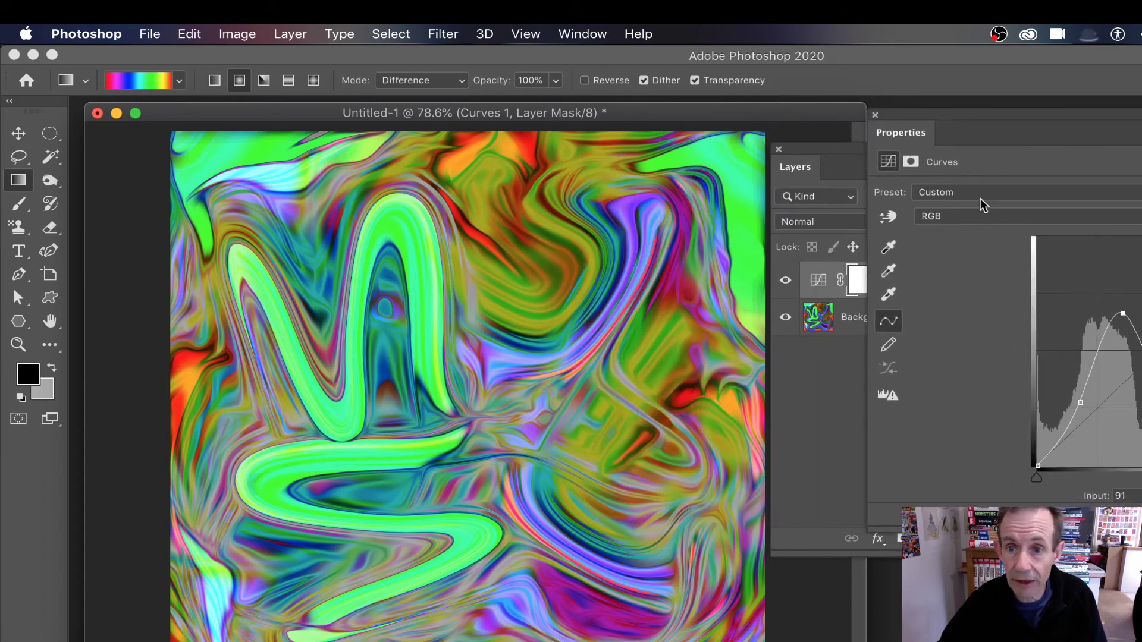
drag(791, 153, 584, 140)
click(624, 209)
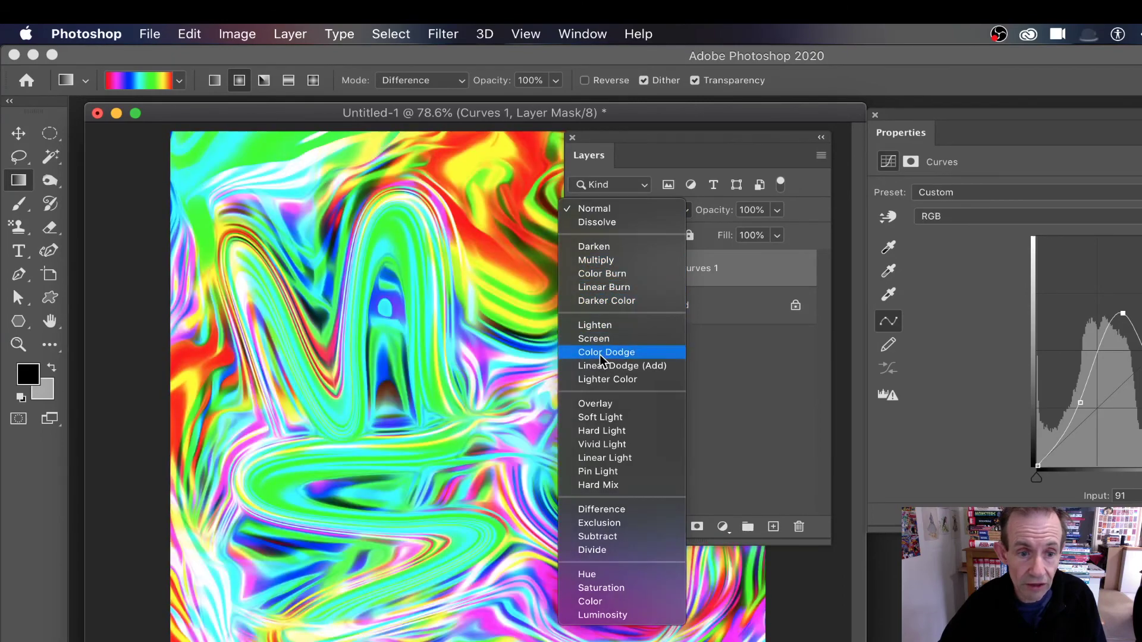
click(612, 302)
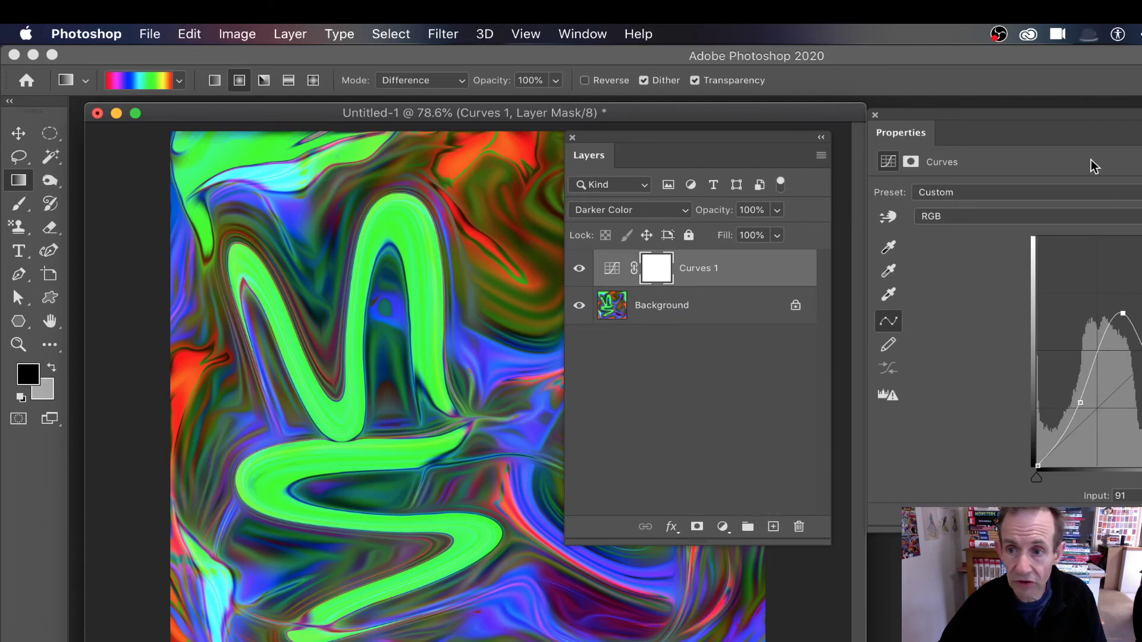
Step: Exaggerate the RGB curve's wave, moving the first peak to 92/190, the middle dip to 131/53 and the second peak's point to 157/187
drag(954, 125, 847, 113)
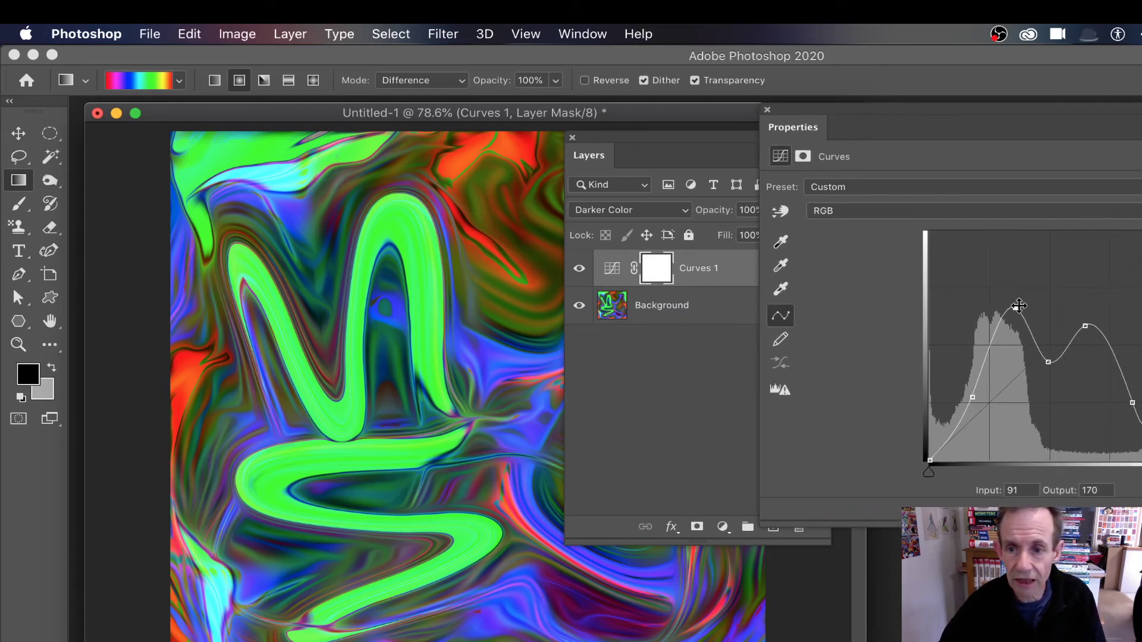
drag(1018, 305, 1016, 290)
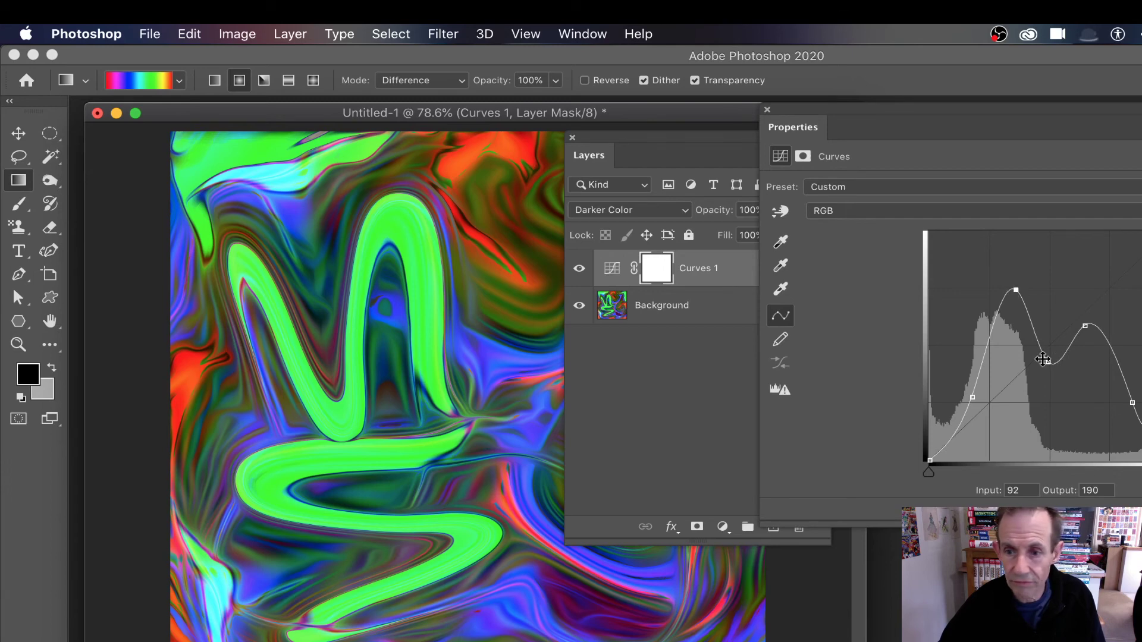
drag(1042, 359, 1053, 413)
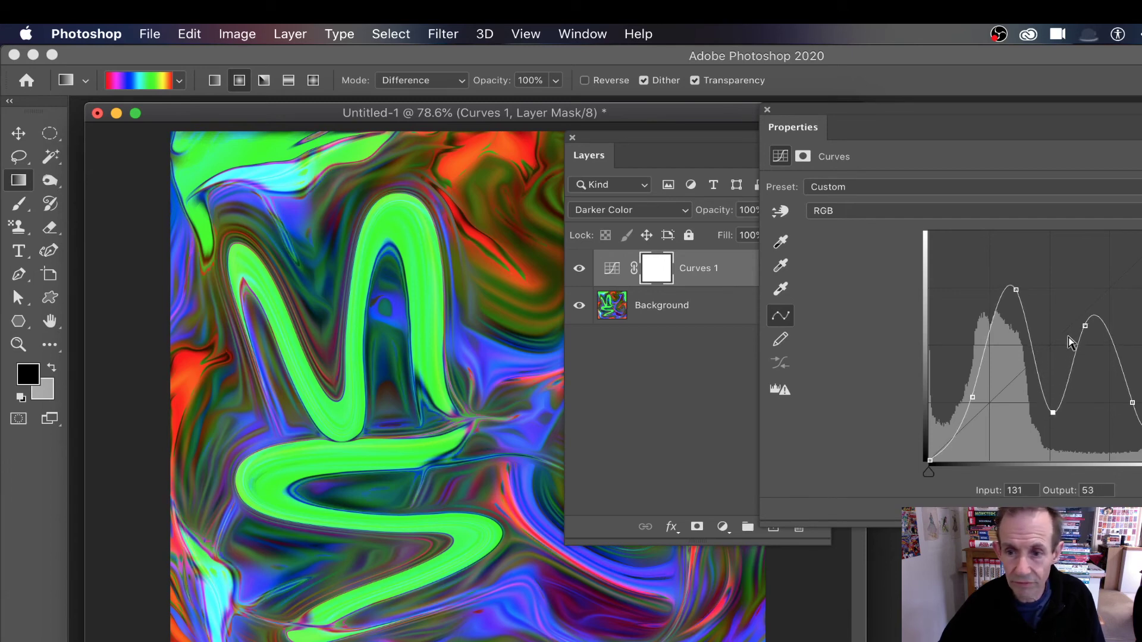
drag(1085, 326, 1088, 350)
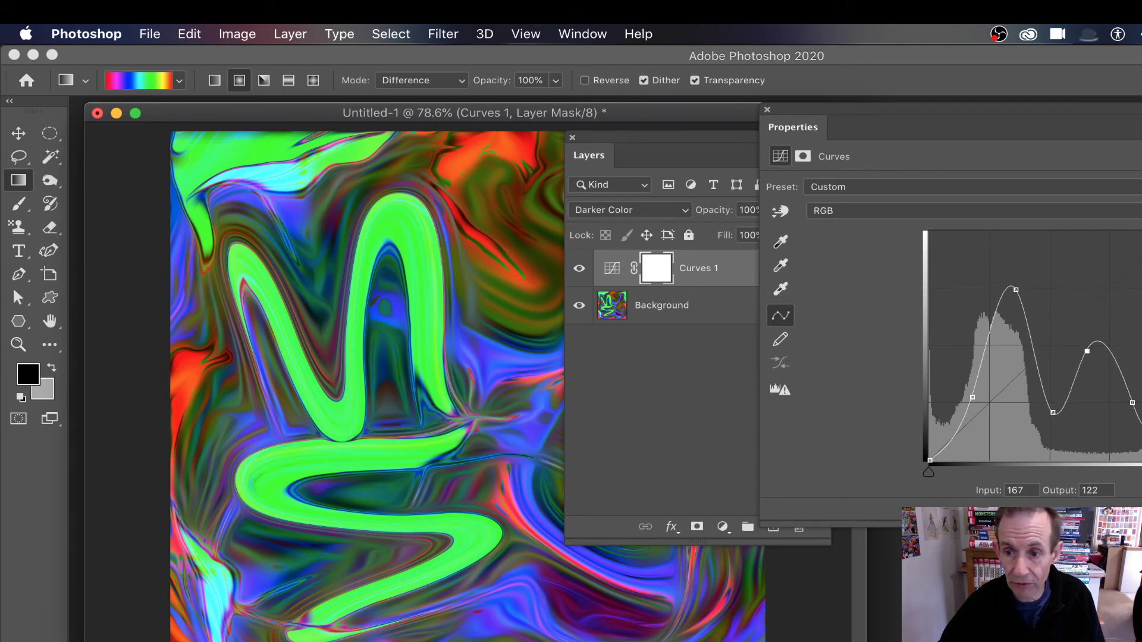
drag(1141, 424, 1141, 300)
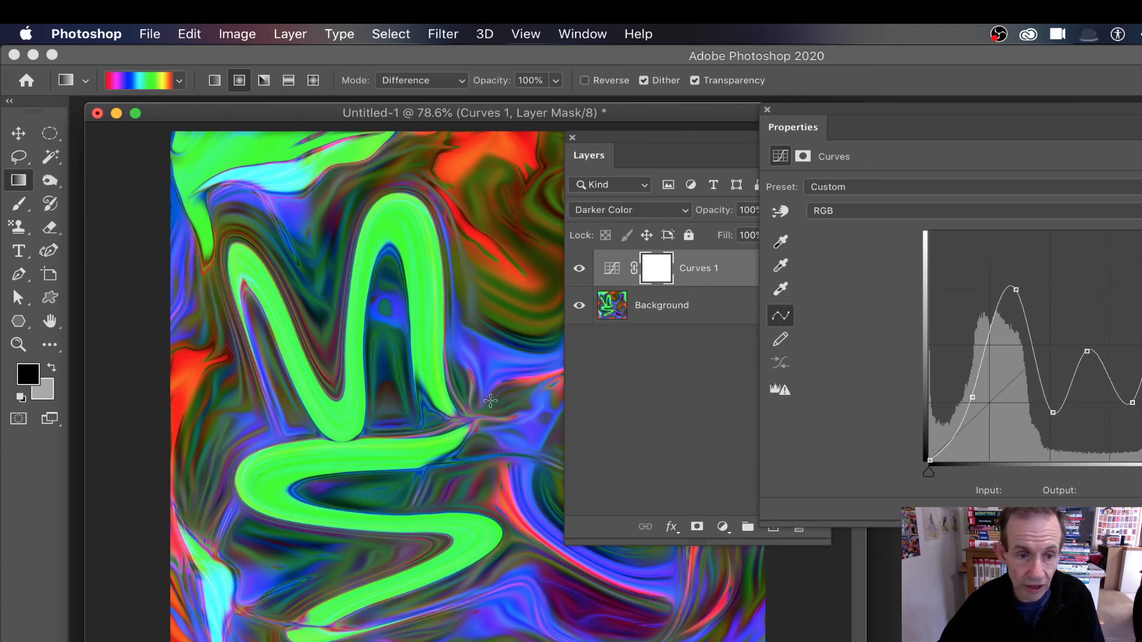
drag(1087, 351, 1077, 294)
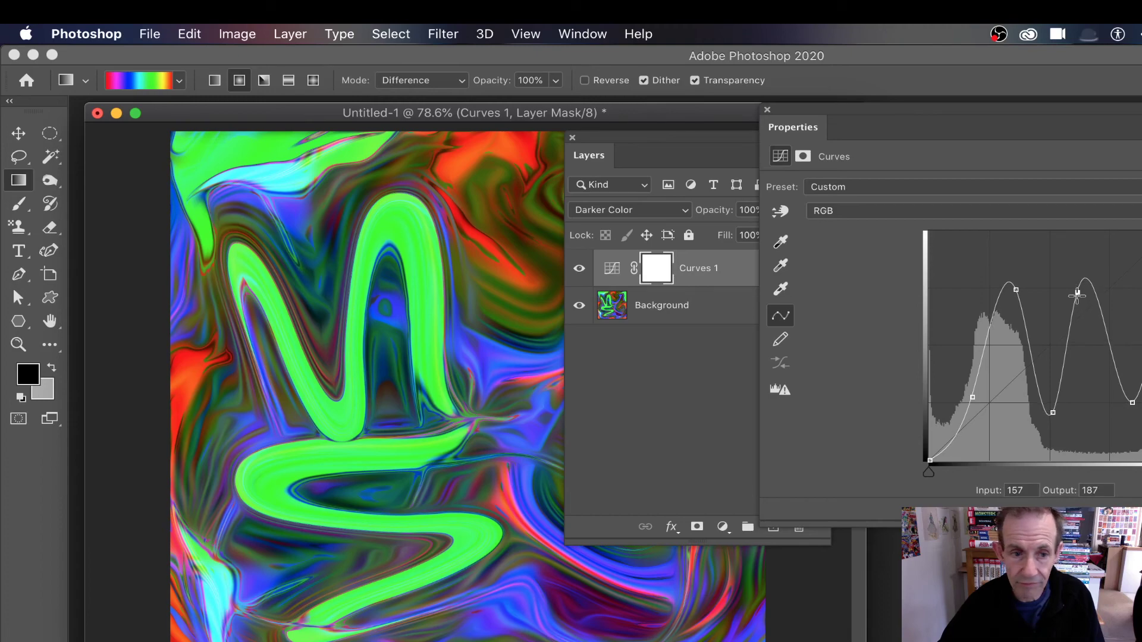
Step: Switch the Curves layer to Lighter Color mode and reshape its curve, lowering the first peak and placing a highlight point at 209/132
click(644, 211)
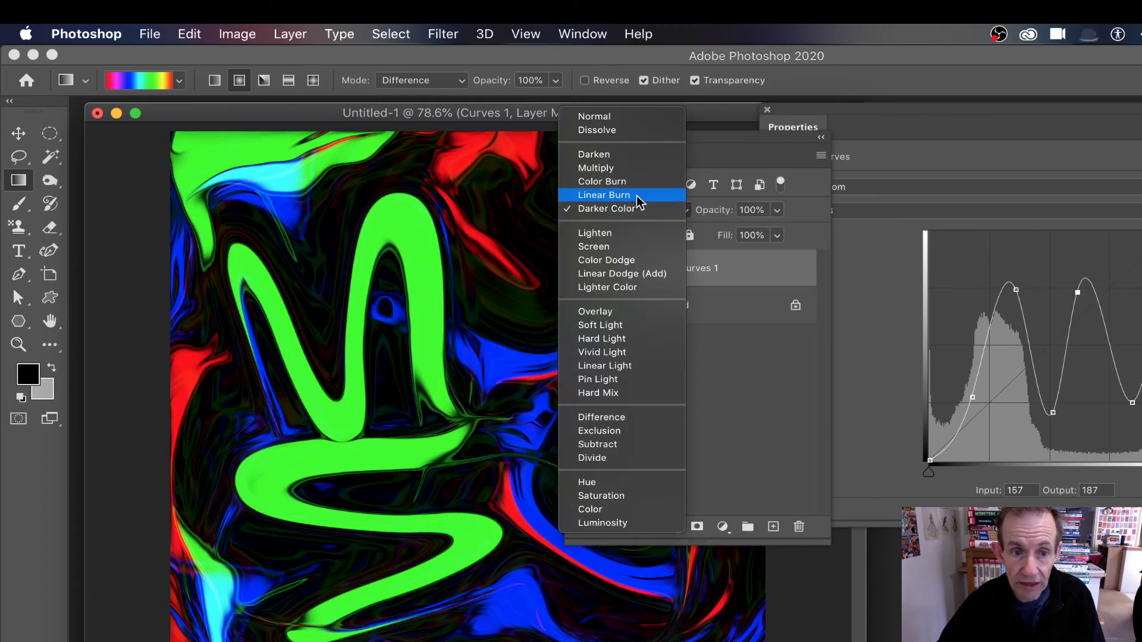
click(615, 288)
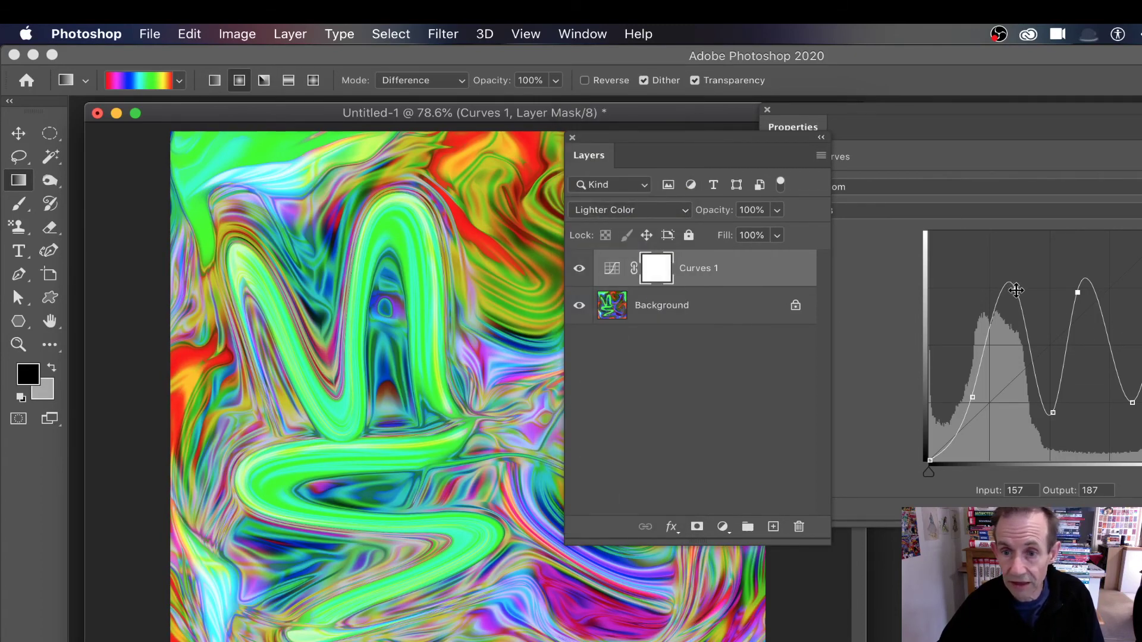
drag(1016, 290, 990, 319)
drag(1100, 309, 1123, 341)
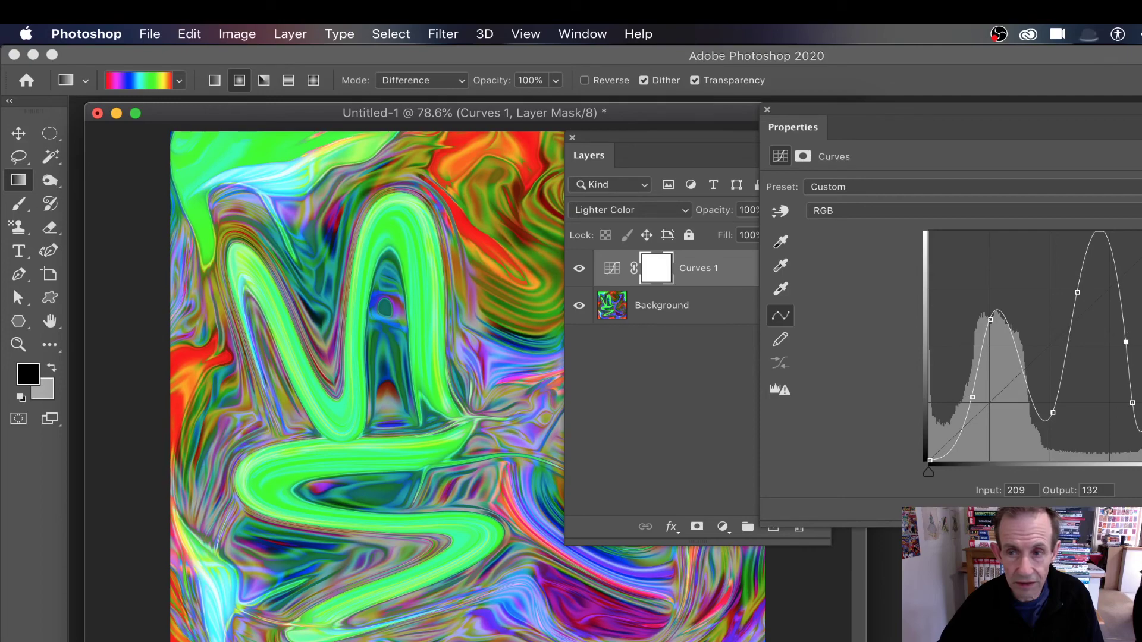
Step: Close the Curves properties and flatten the image into a single Background layer
click(768, 110)
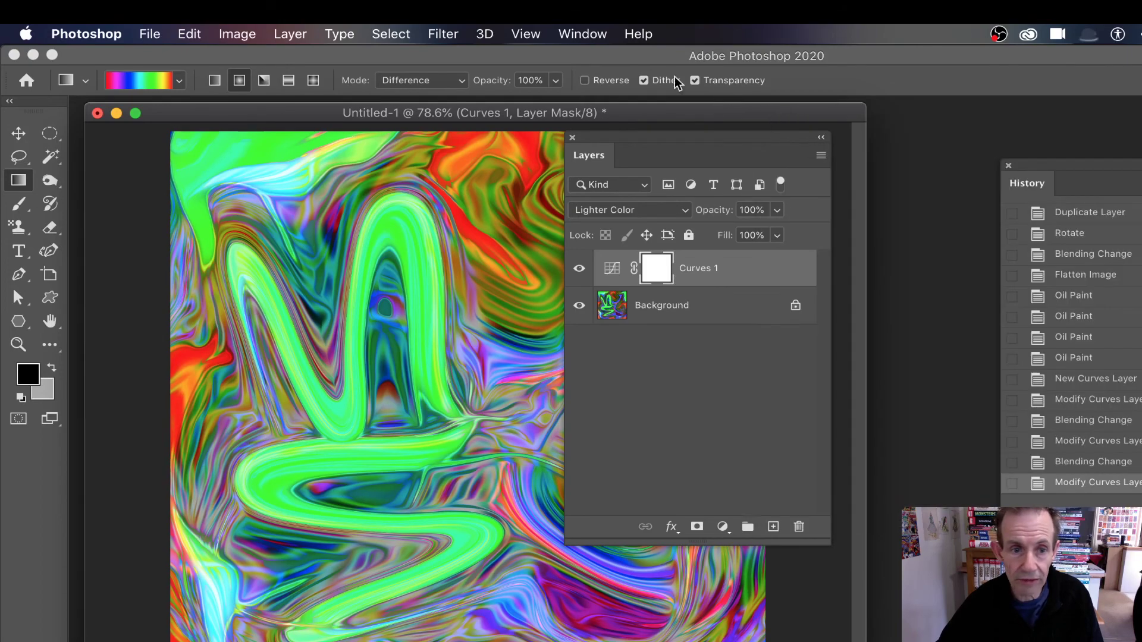
click(290, 34)
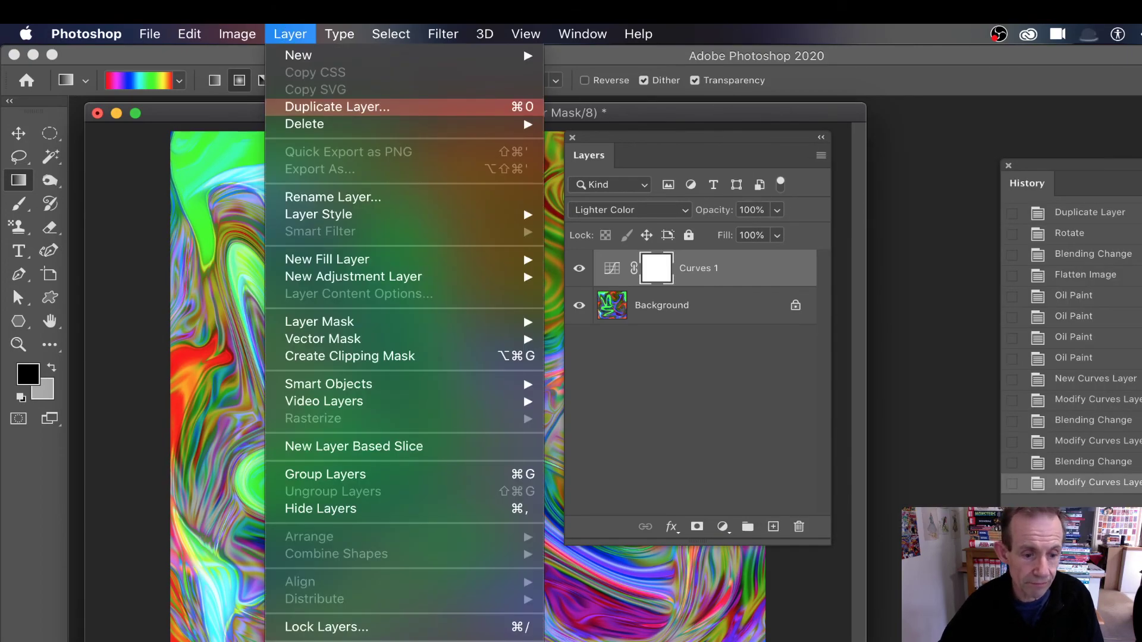
click(321, 641)
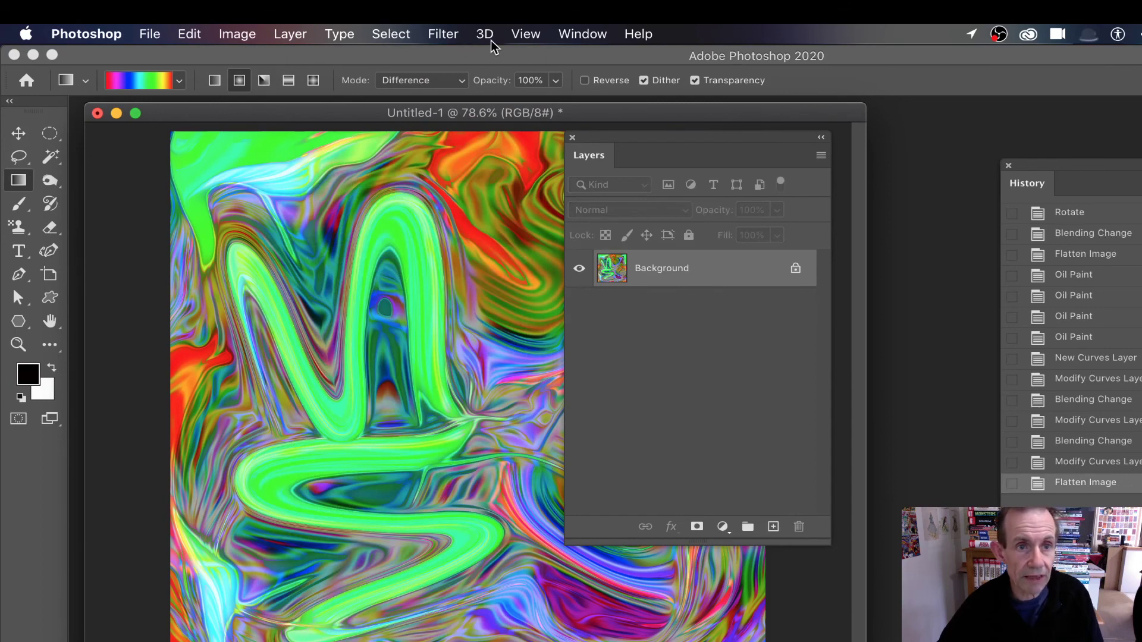
Step: Reapply the last-used Oil Paint filter four times to the flattened Background
click(440, 35)
click(449, 62)
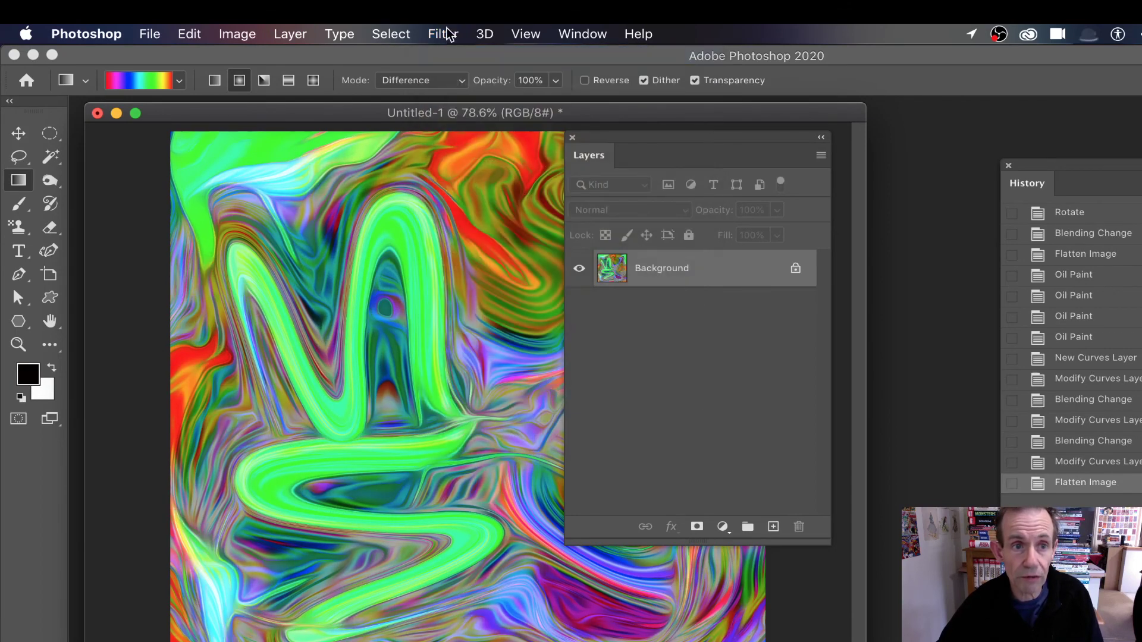
click(448, 34)
click(449, 56)
click(440, 35)
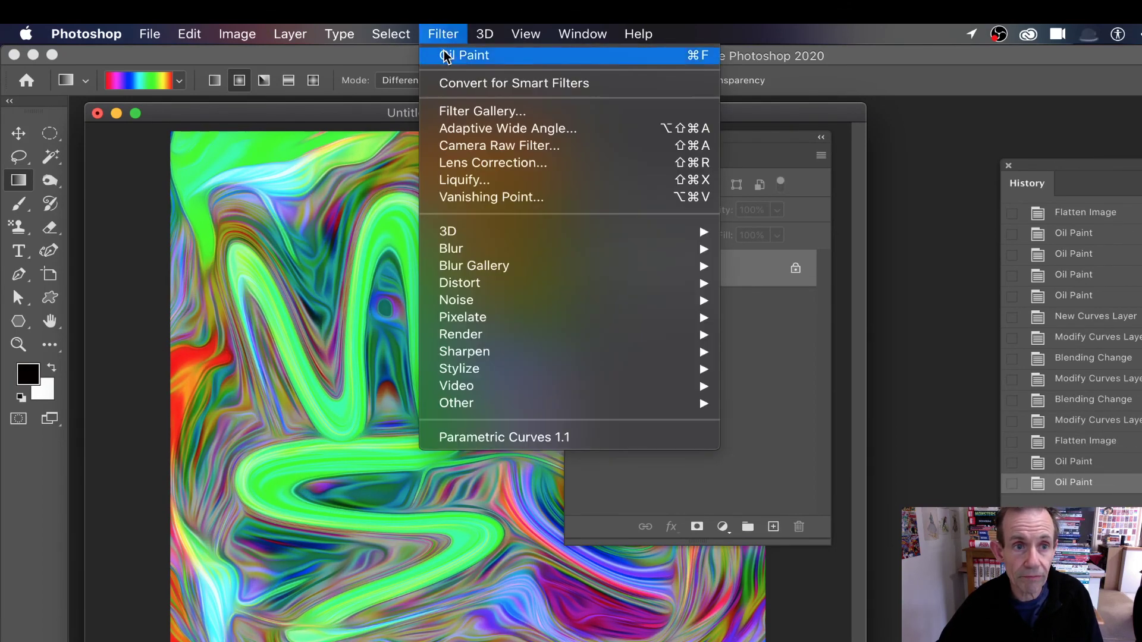
click(446, 55)
click(444, 33)
click(455, 55)
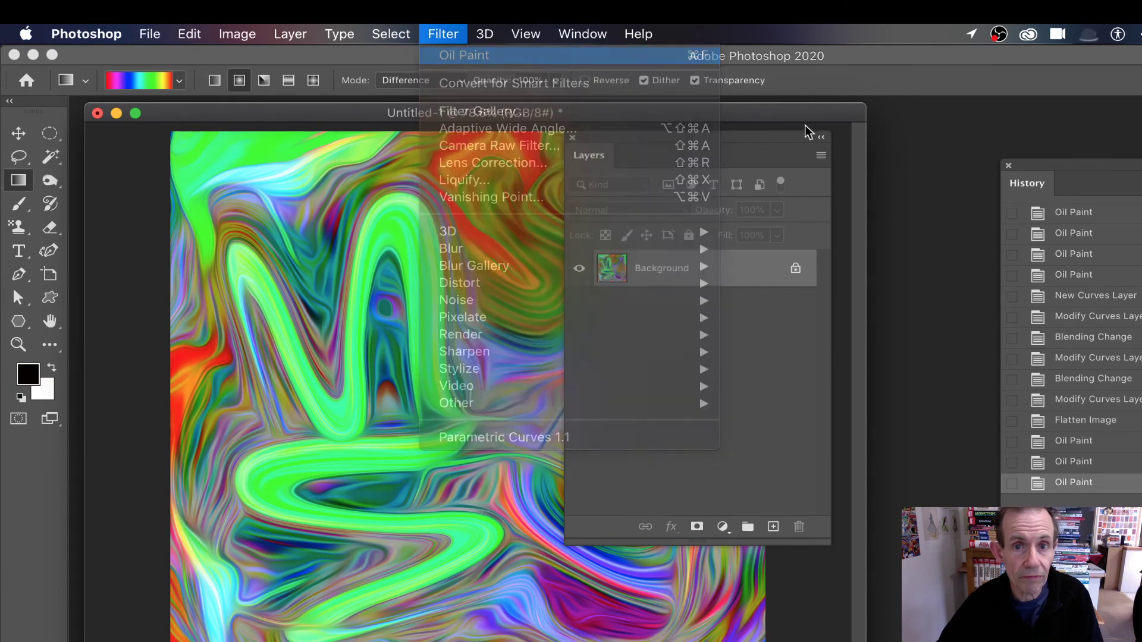
Step: Apply a Vibrance adjustment to the Background with Vibrance +32 and Saturation +61
drag(622, 140, 916, 166)
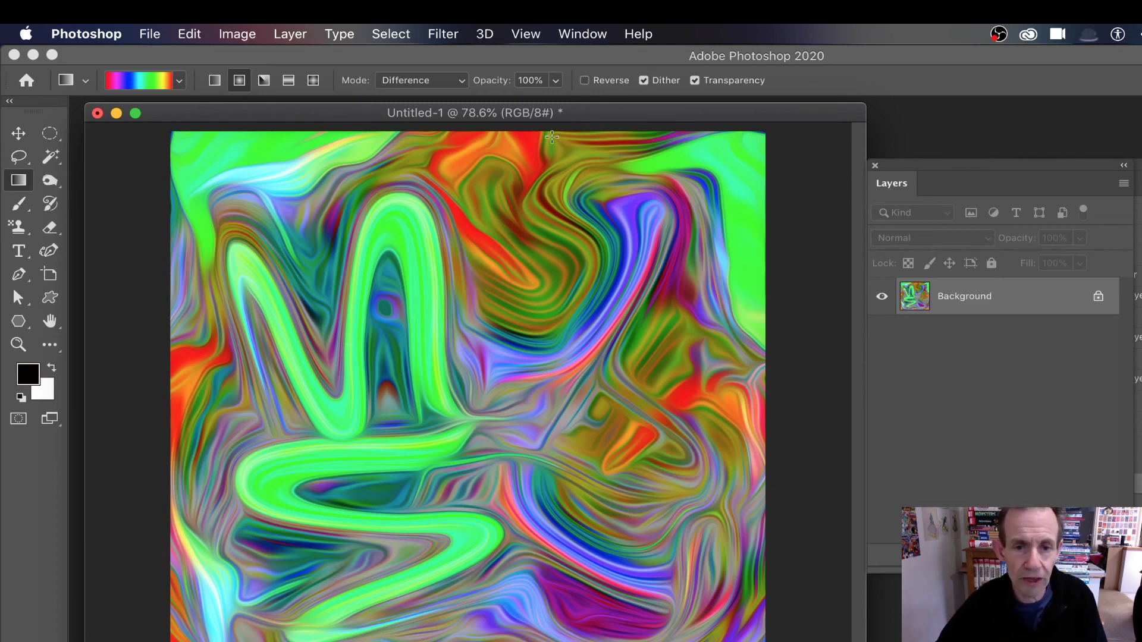
click(215, 31)
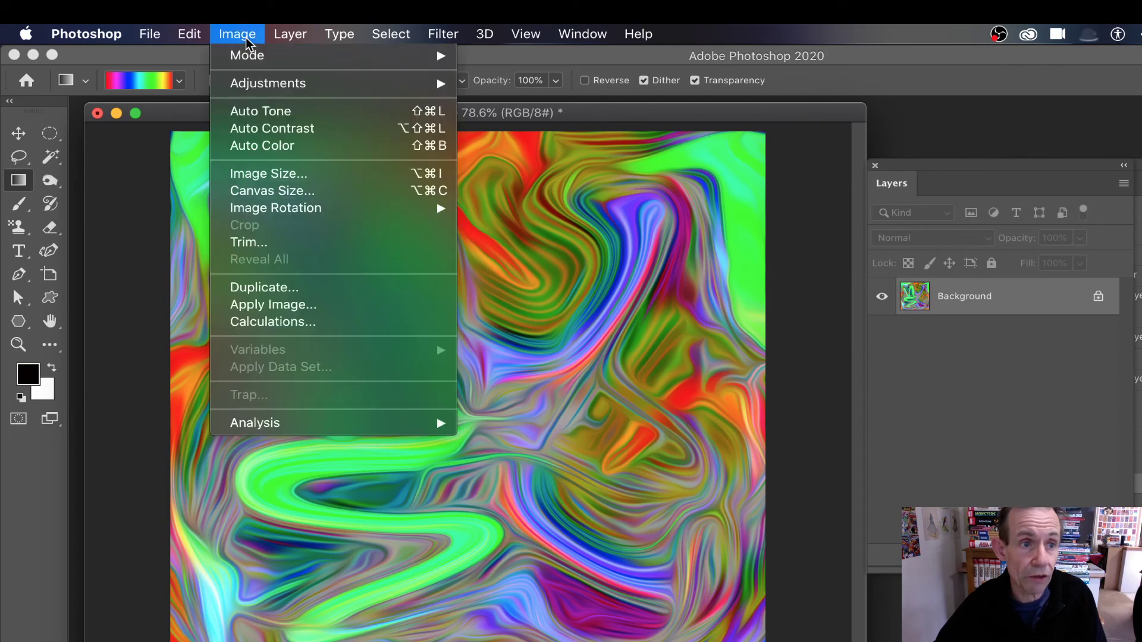
mouse_move(248, 94)
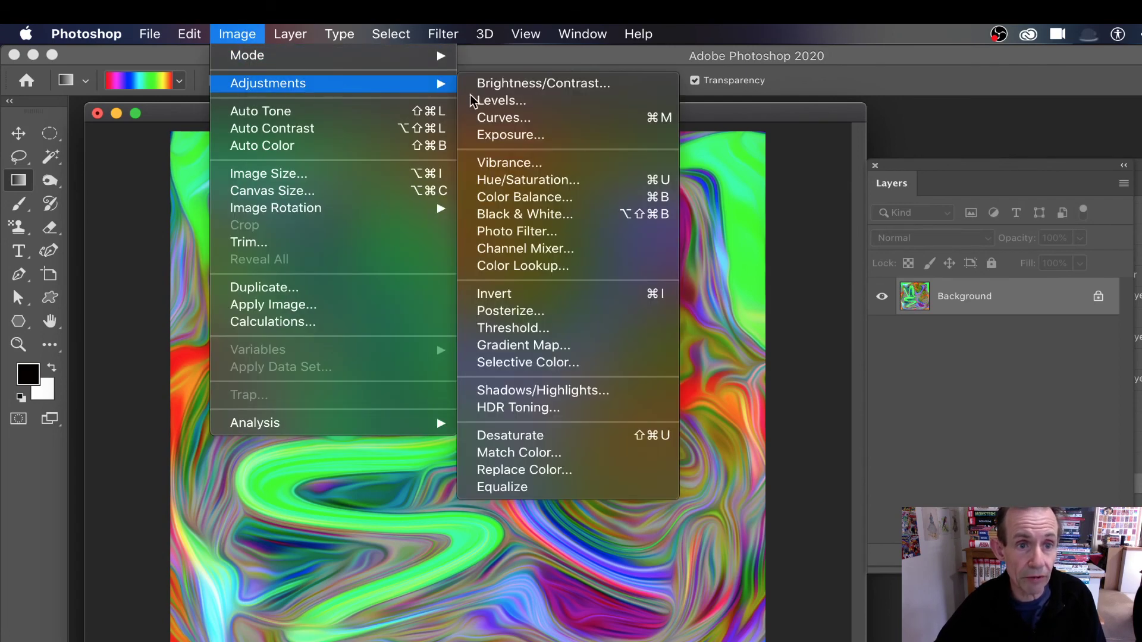
click(538, 164)
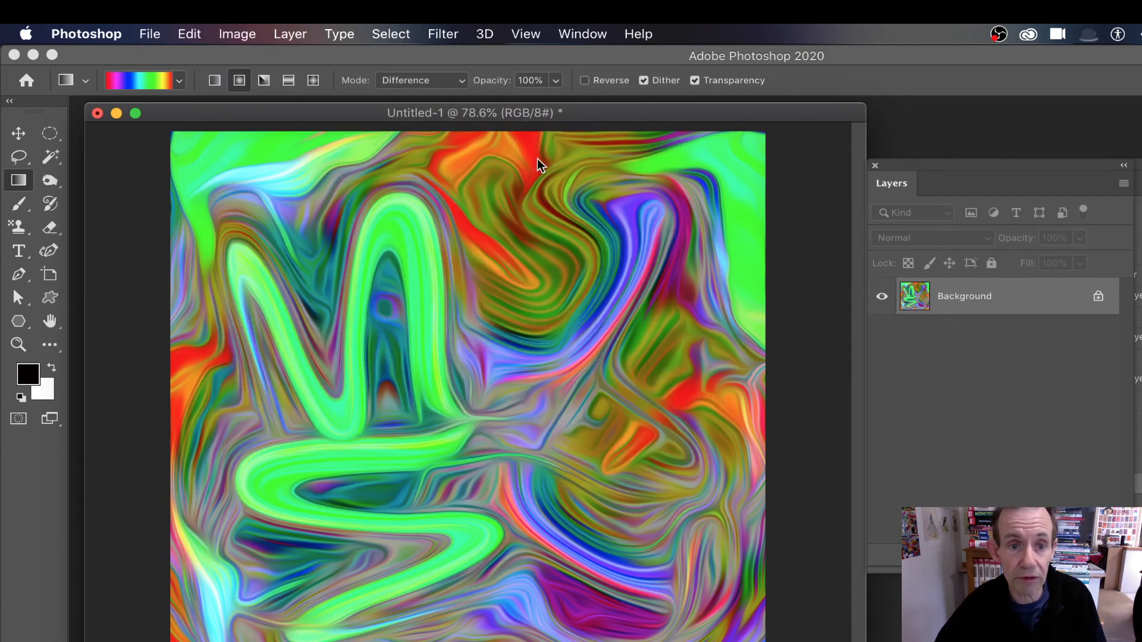
click(743, 299)
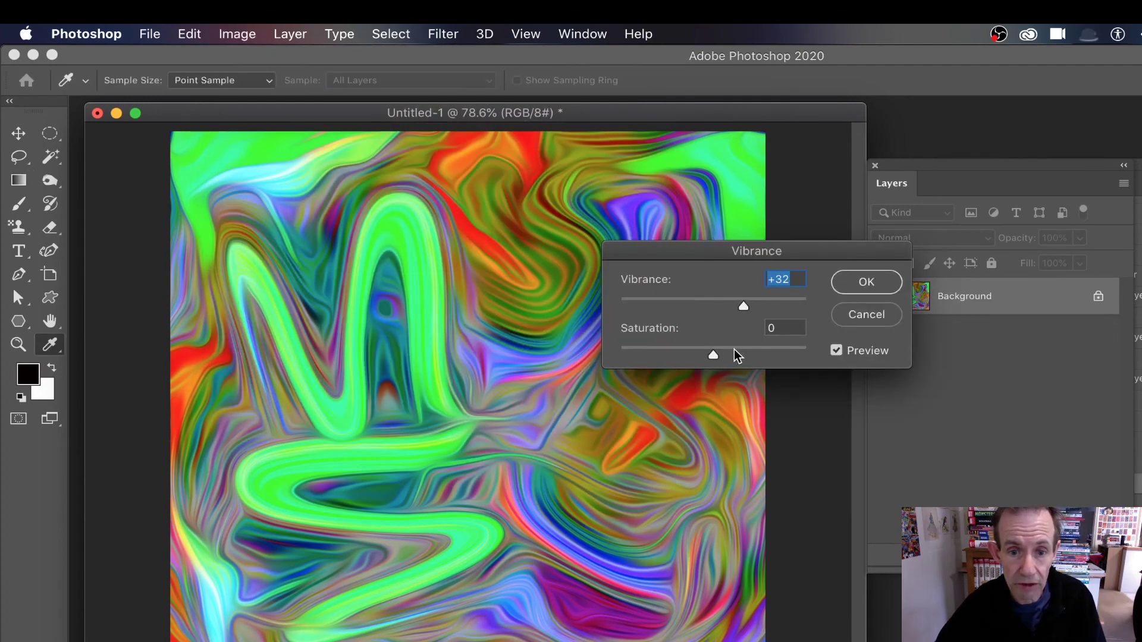
click(754, 352)
drag(759, 352, 769, 352)
click(855, 287)
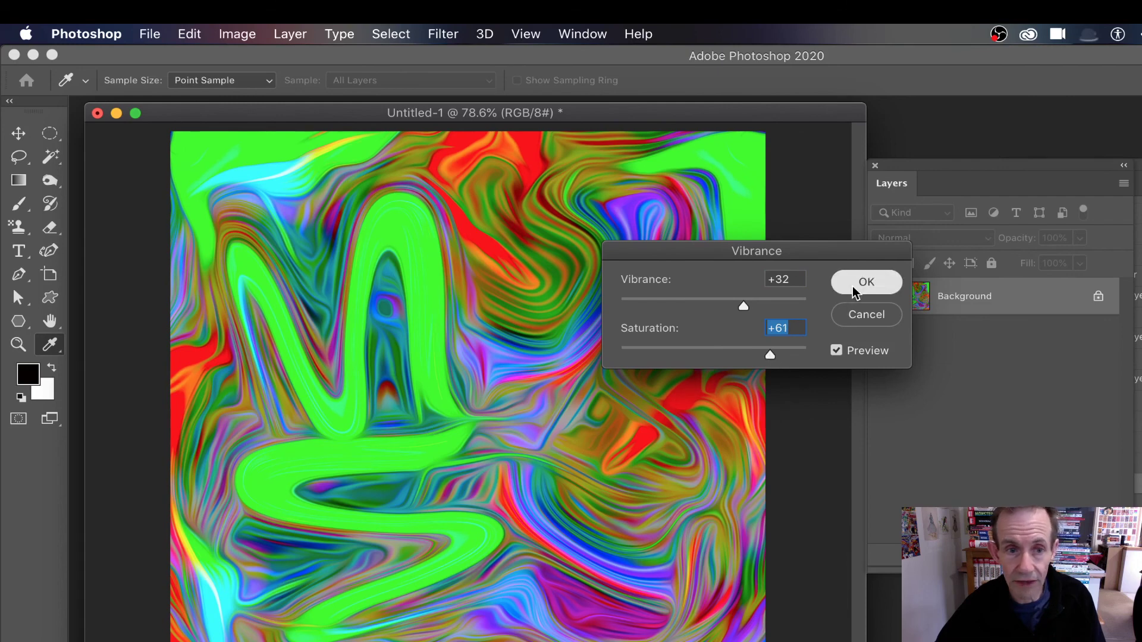
key(g)
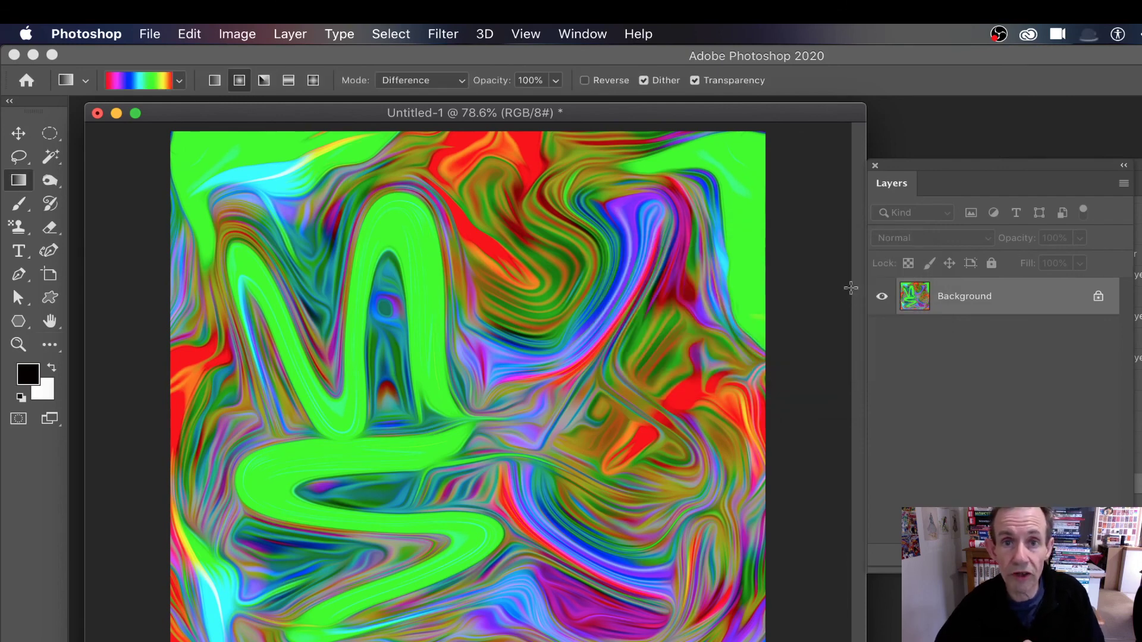